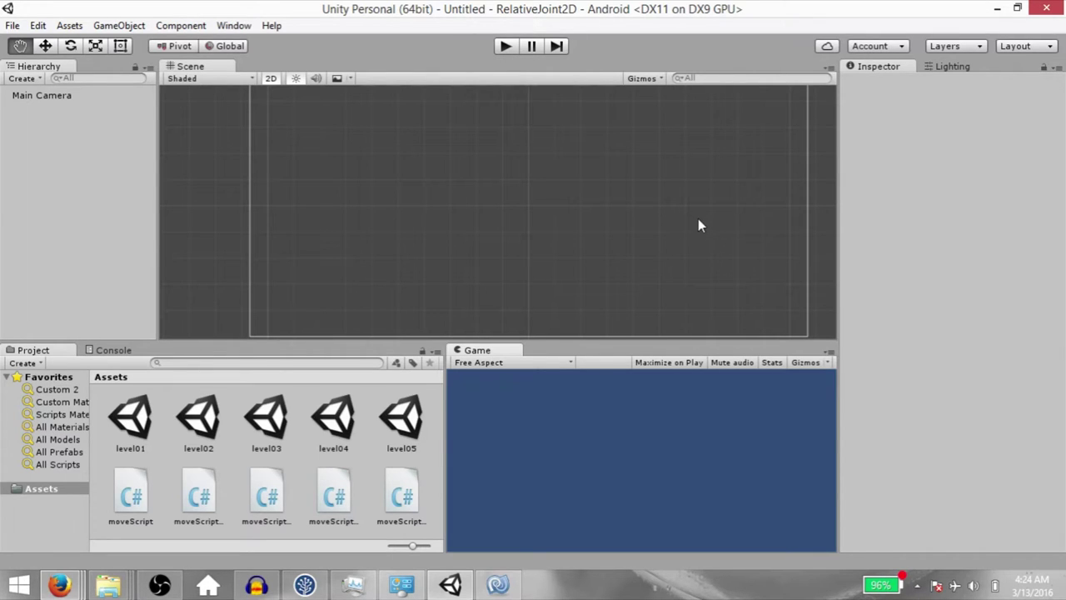
Create a 3D quad in the scene and remove its Mesh Collider component
left_click(121, 25)
mouse_move(141, 76)
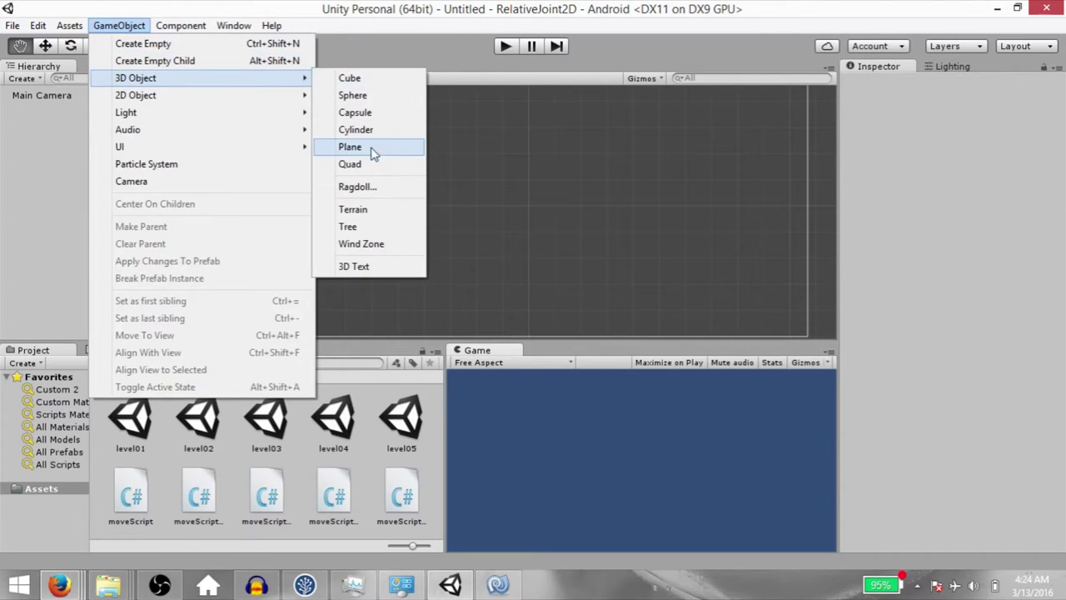
left_click(345, 161)
right_click(927, 207)
left_click(913, 232)
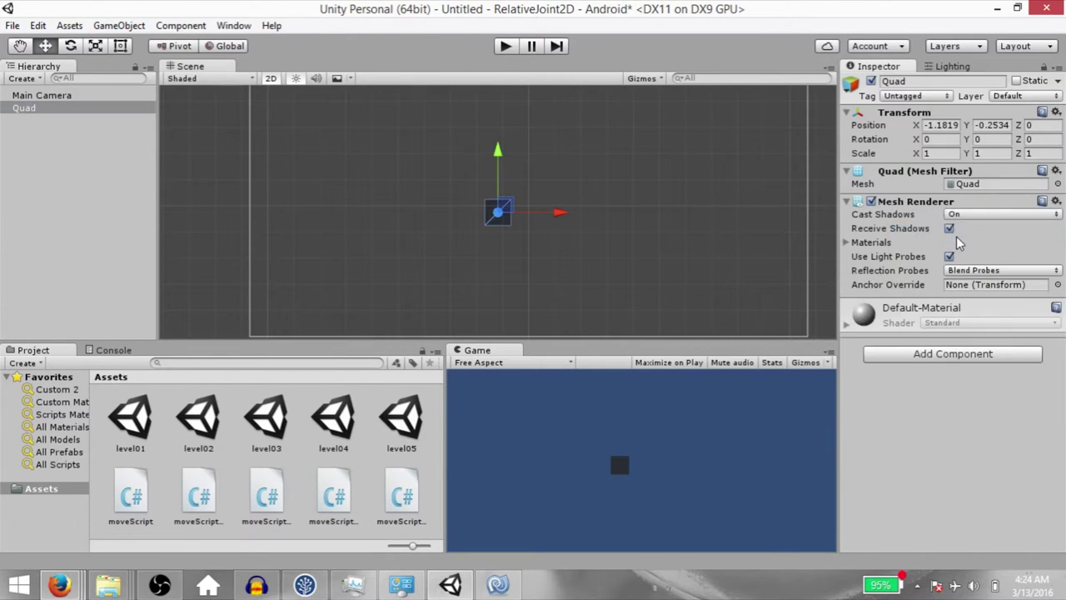
Add a Box Collider 2D component to the quad
key("ctrl+shift+a")
type("box")
key("Down")
key("Return")
Duplicate the quad and move the copy to the bottom centre of the camera frame, at about X 0.02, Y -4.68
left_click(81, 109)
key("ctrl+d")
left_click_drag(499, 160, 497, 263)
middle_click_drag(497, 263, 480, 255)
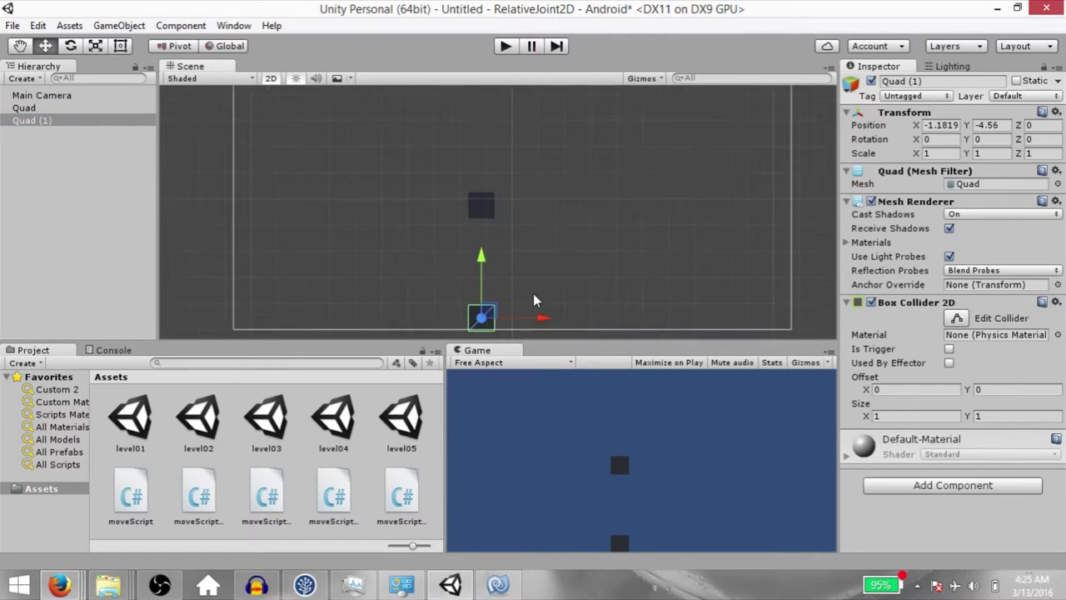
left_click_drag(477, 311, 519, 319)
Scale the lower quad into a floor strip about 22.4 wide and 0.5 high, and rename it Ground
key("r")
left_click_drag(513, 263, 514, 299)
left_click_drag(575, 324, 749, 325)
left_click(56, 122)
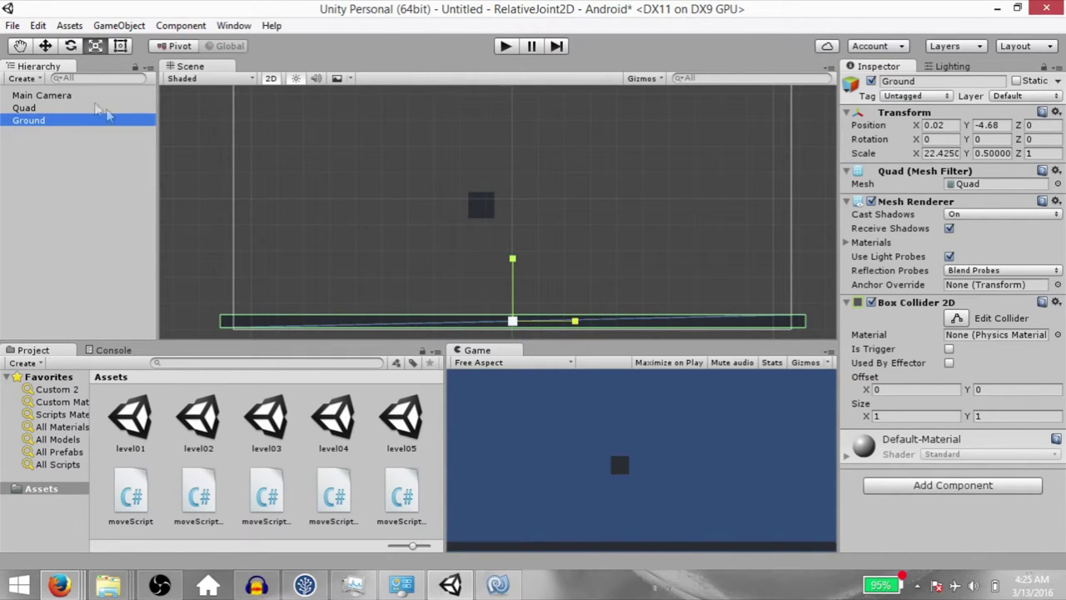
Duplicate the original quad, place the copy at about X 2.88, Y -2.3, and rename it Block
left_click(79, 108)
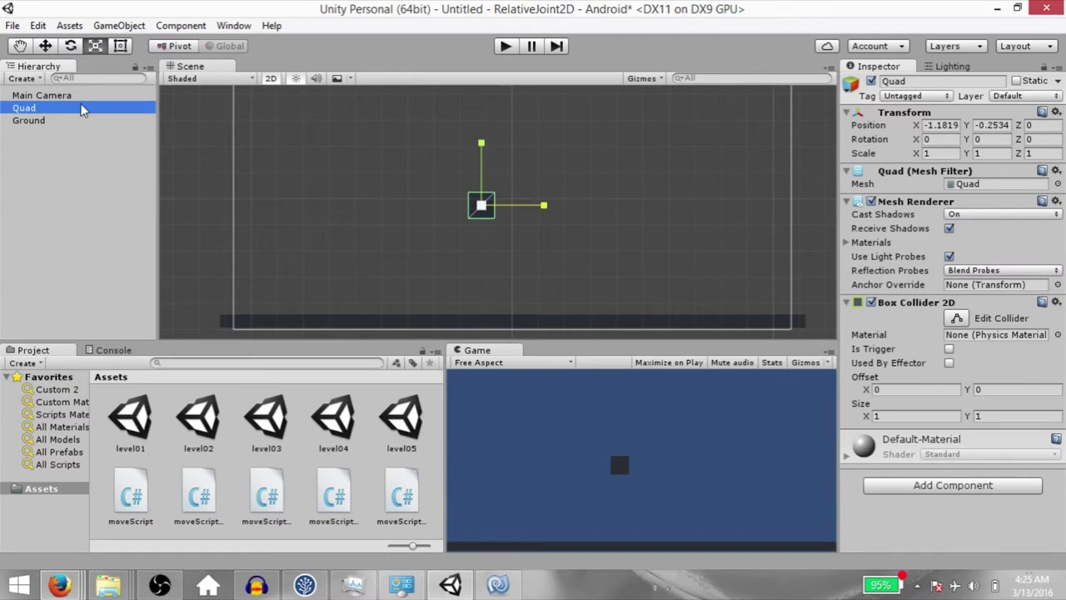
key("ctrl+d")
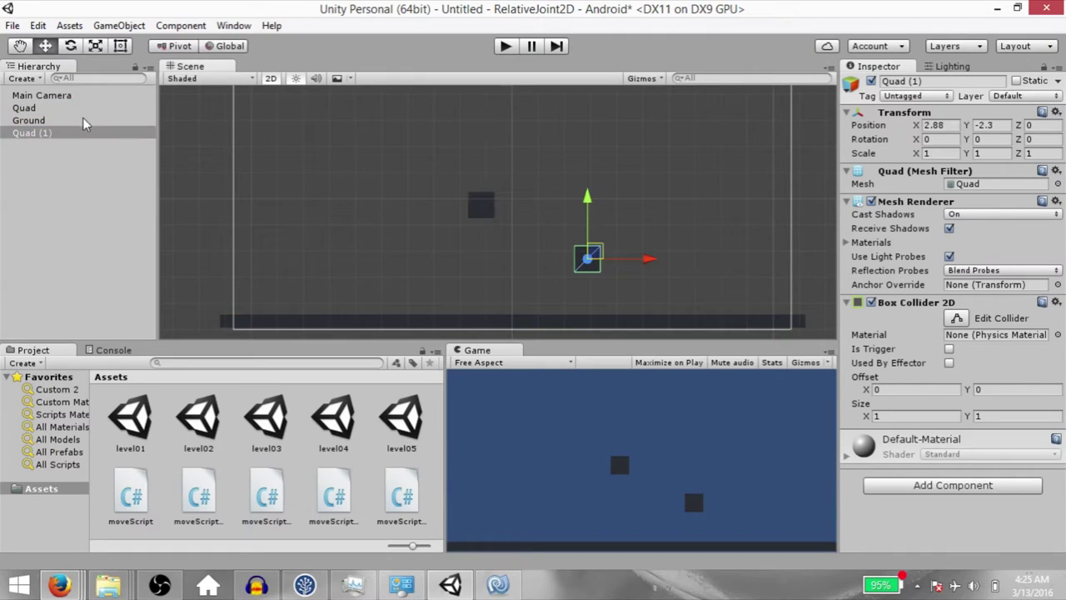
left_click(73, 134)
type("Block")
key("Return")
Scale Block up uniformly to about four times its size so it nearly reaches the ground
key("e")
key("r")
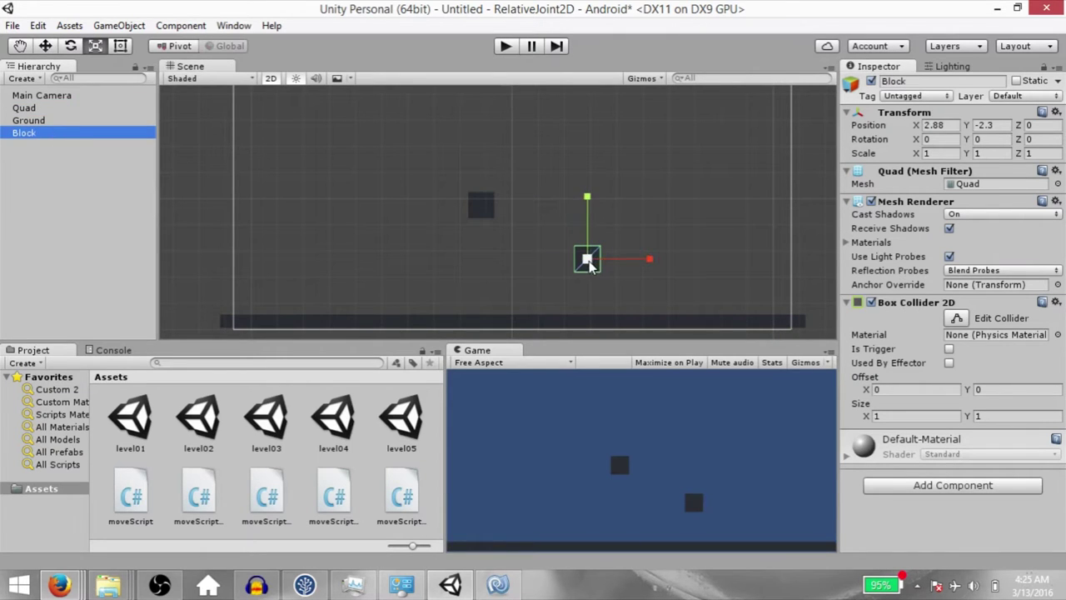
left_click_drag(588, 258, 638, 223)
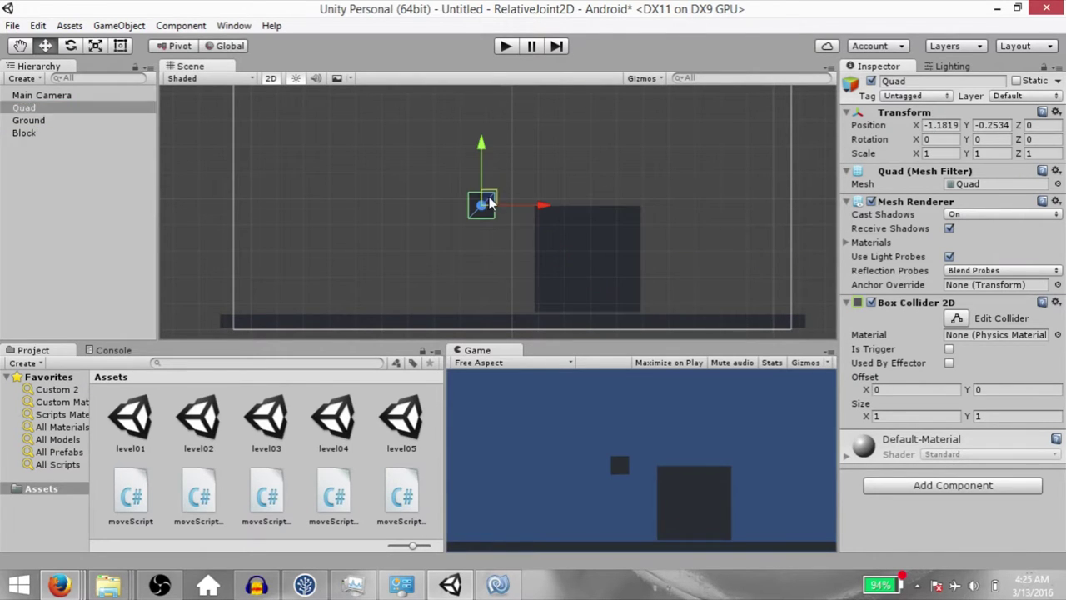
Duplicate the original quad to about X -3.02, Y -2.3 and add a Rigidbody 2D component to the copy
key("ctrl+d")
left_click_drag(491, 202, 443, 255)
key("ctrl+shift+a")
type("rigi")
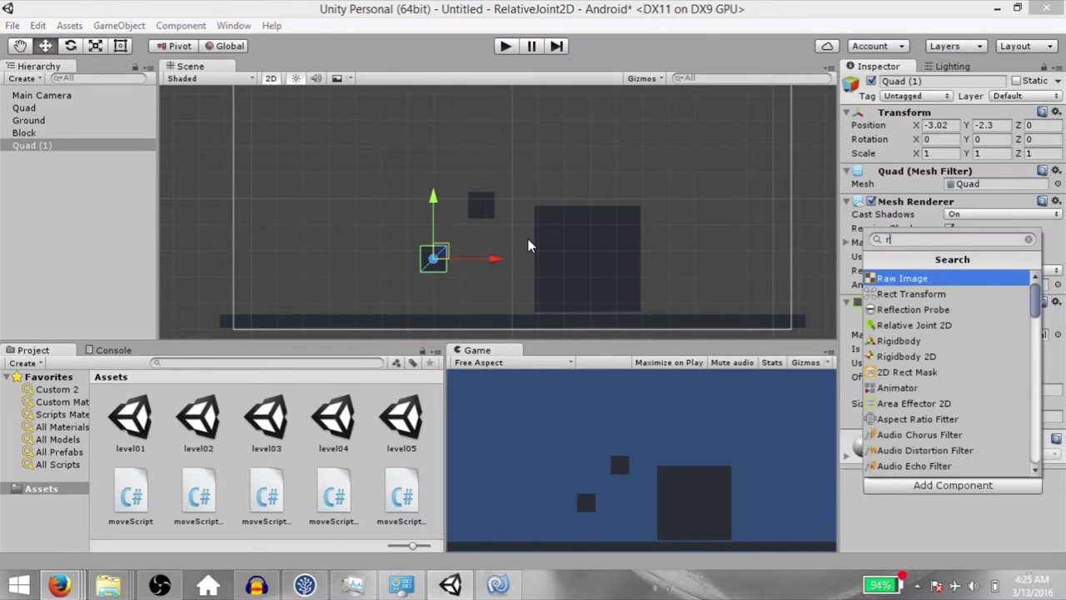
type("d")
key("Down")
key("Return")
Rename the new copy Player and set its Rigidbody 2D gravity scale to 0
left_click(70, 148)
left_click(971, 370)
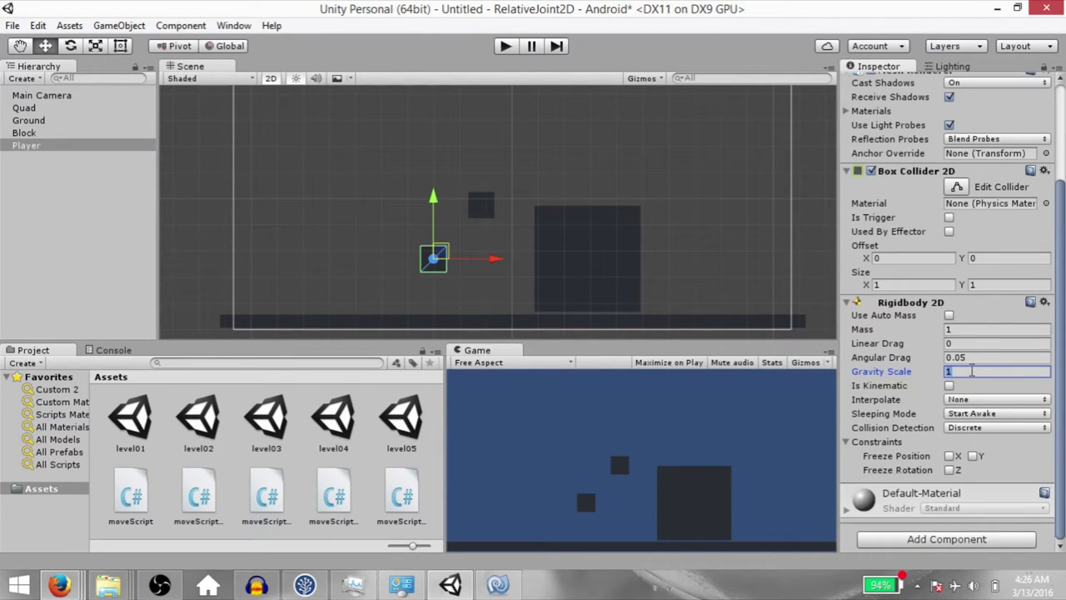
Duplicate Player and place the copy up and to its left, at about X -6.03, Y -0.19
left_click(83, 146)
key("ctrl+d")
left_click_drag(443, 251, 365, 197)
Rename the Player copy Companion, delete the original Quad, and deactivate Companion
left_click(114, 159)
key("F2")
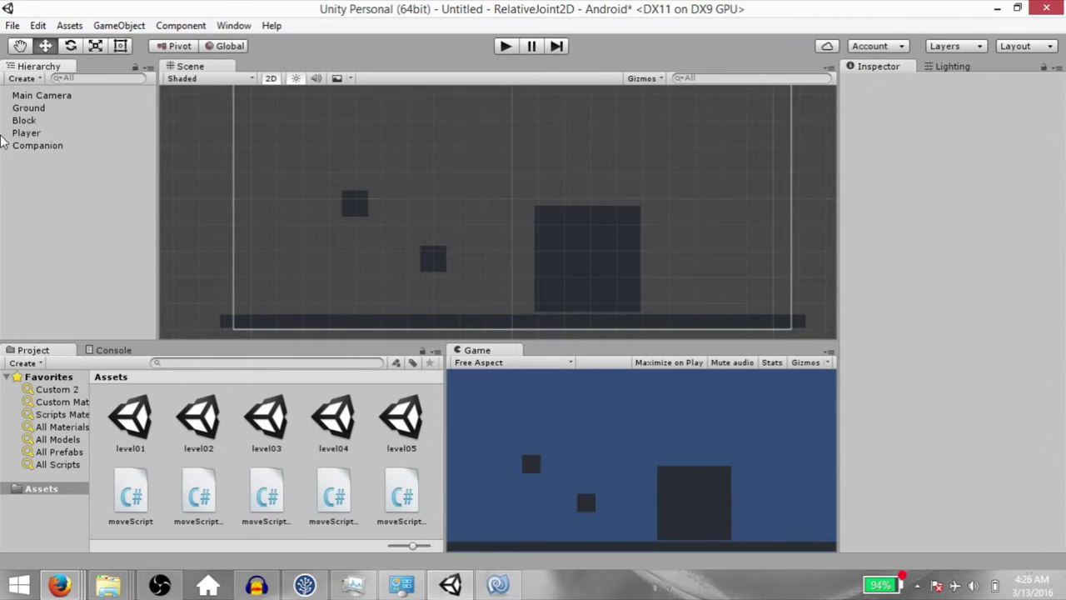
left_click(34, 145)
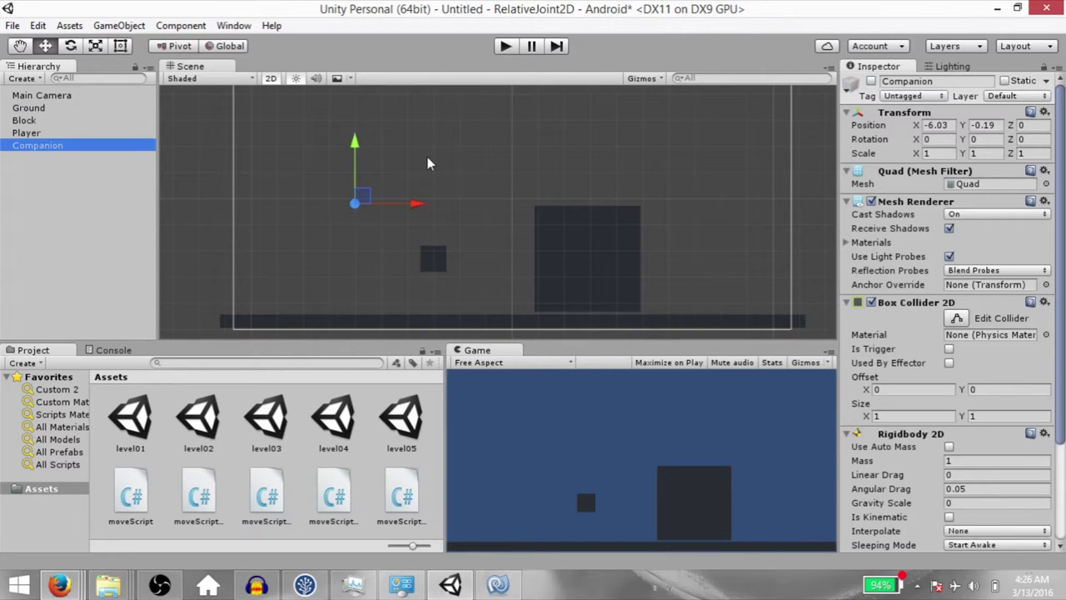
Add a Relative Joint 2D component to Player
left_click(433, 259)
scroll(958, 374, "down", 5)
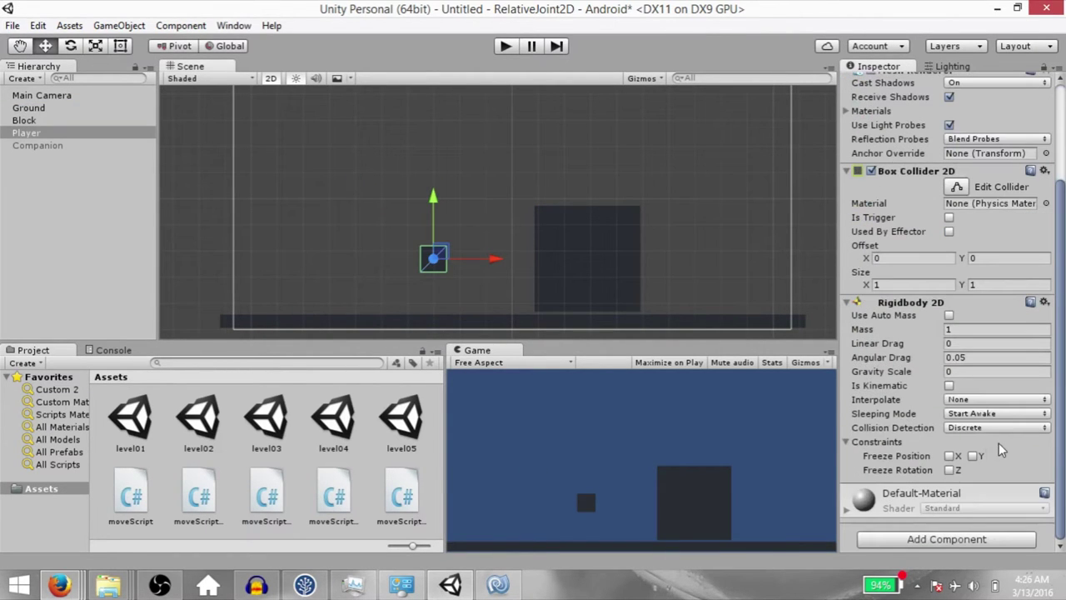
left_click(995, 539)
type("rel")
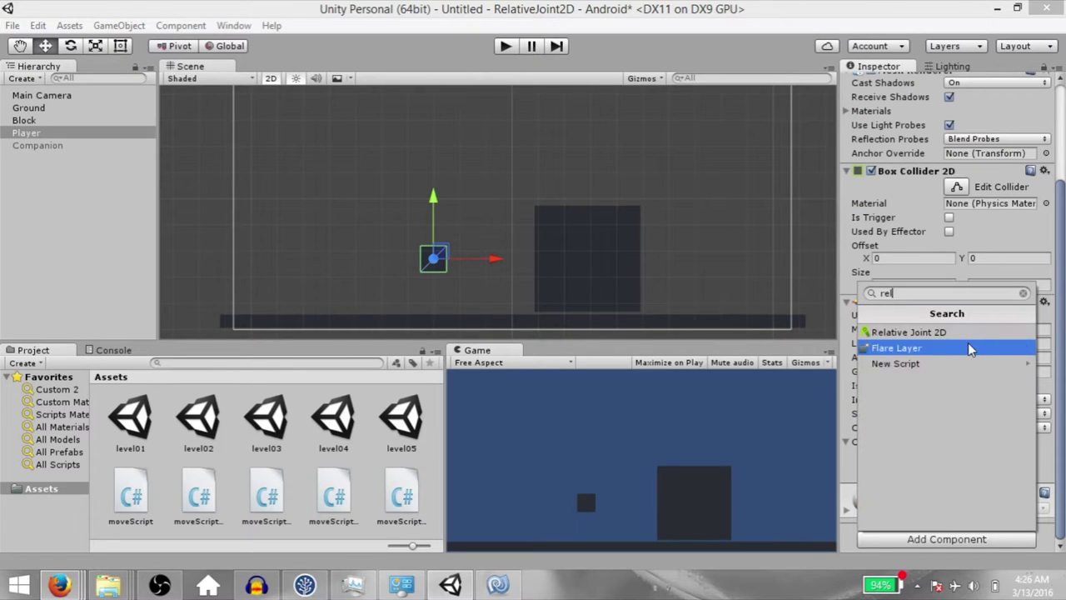
key("Return")
Create a new C# script named moveScript06 and attach it to Player
left_click(946, 539)
type("moveScript")
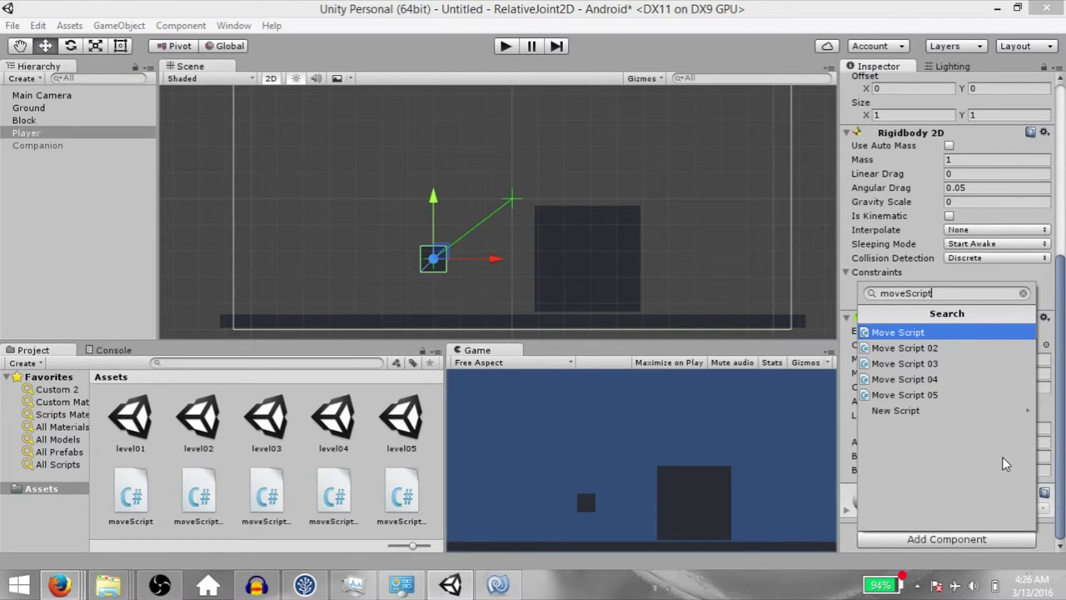
type("06")
key("Return")
key("Return")
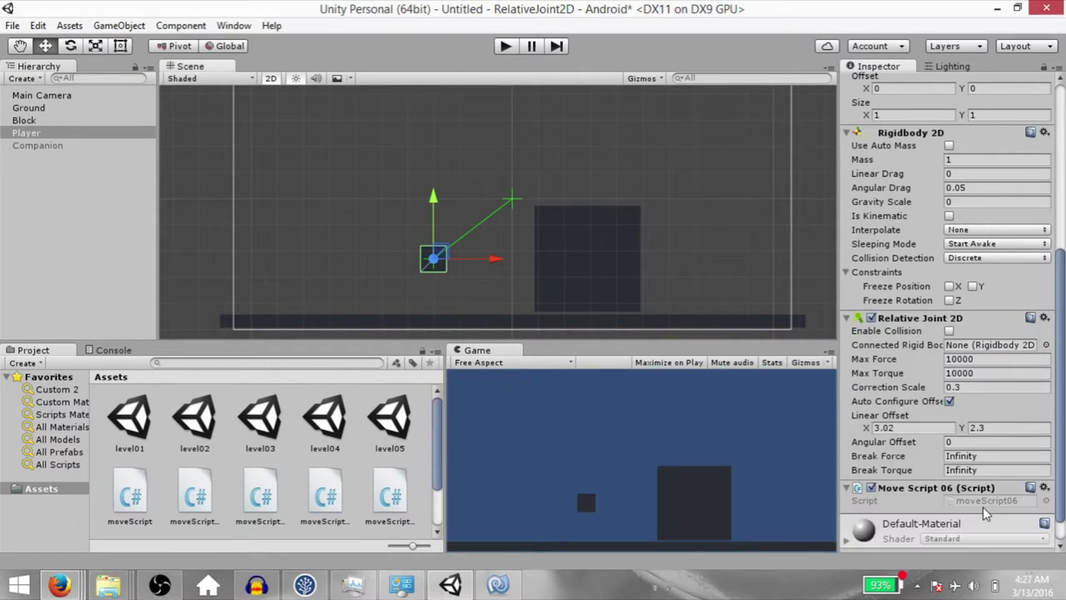
Open moveScript06 in MonoDevelop and declare the public floats moveForceX and moveForceY, both initialised to 0f
double_click(990, 501)
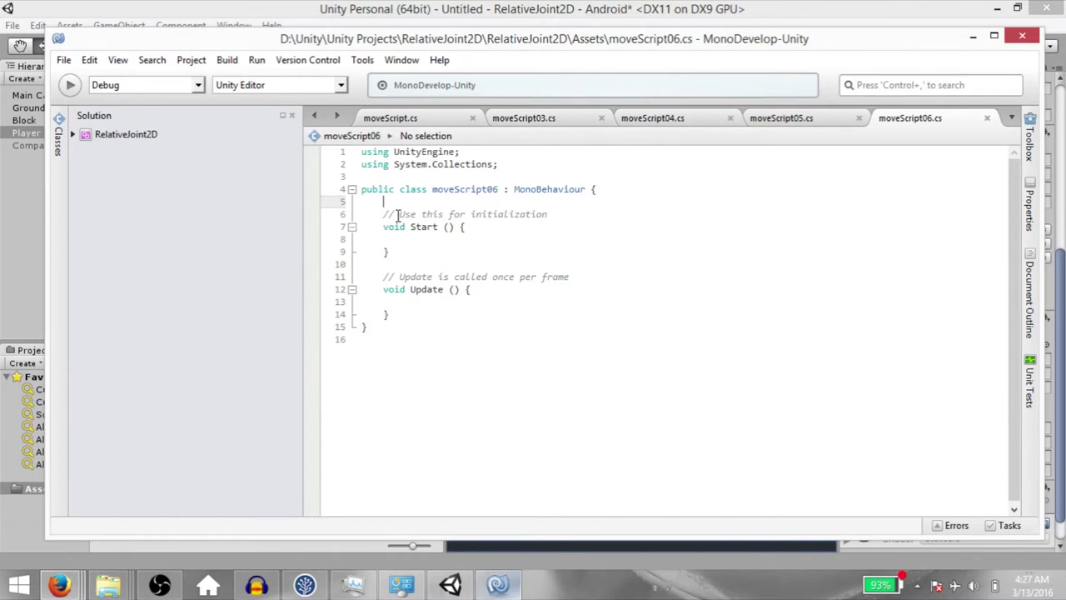
key("Return")
key("Return")
key("Up")
type("public f")
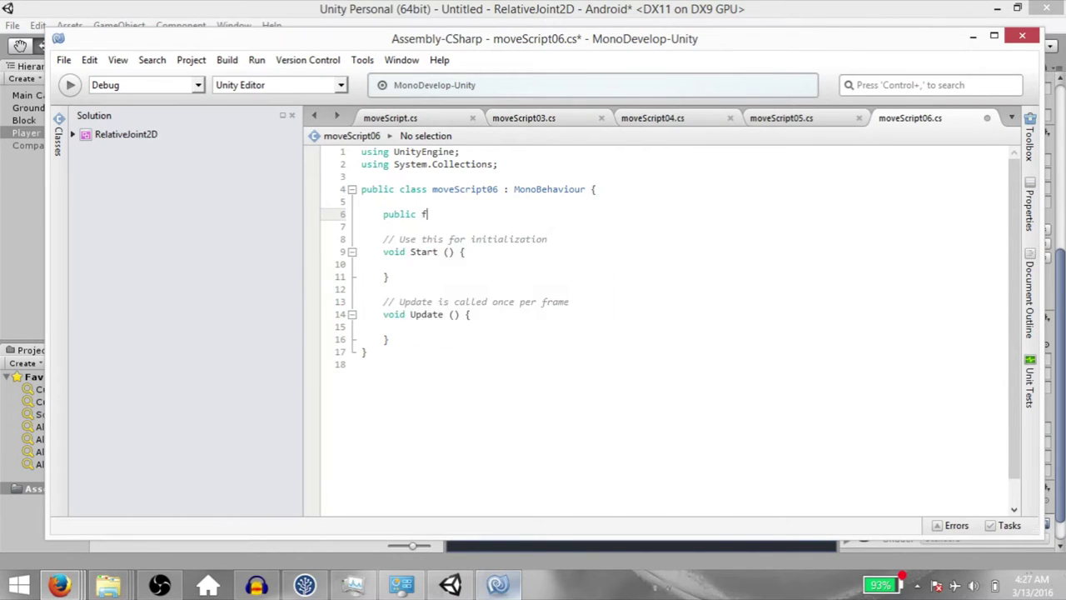
type("loat moveForceX = 0f;")
key("Return")
type("public float ")
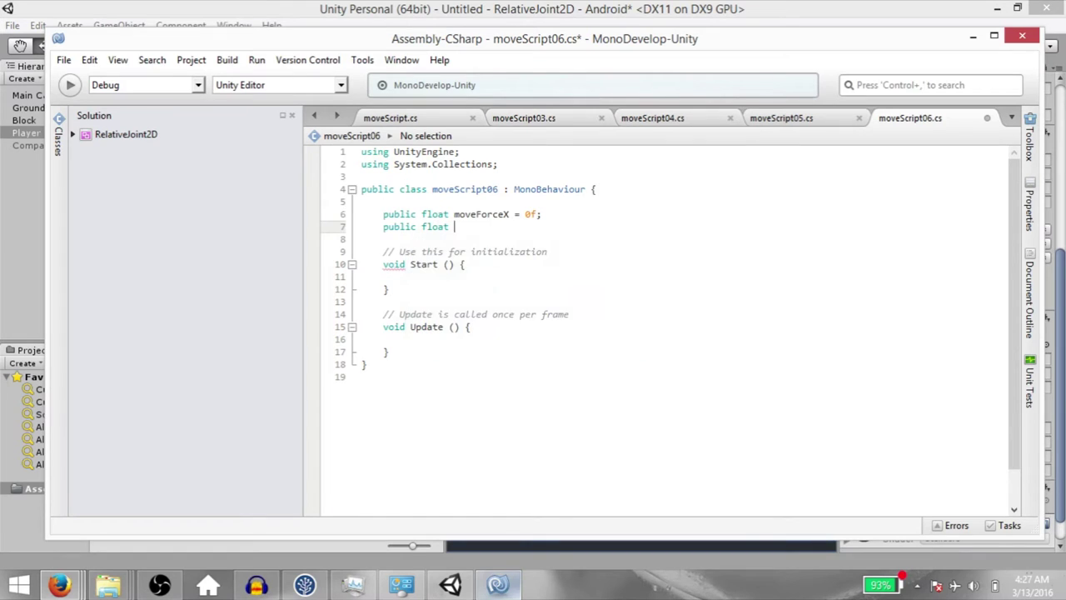
type("moveForceY = 0f;")
Declare a private Rigidbody2D field named rbody2D below the two floats
key("Return")
type("private Rig")
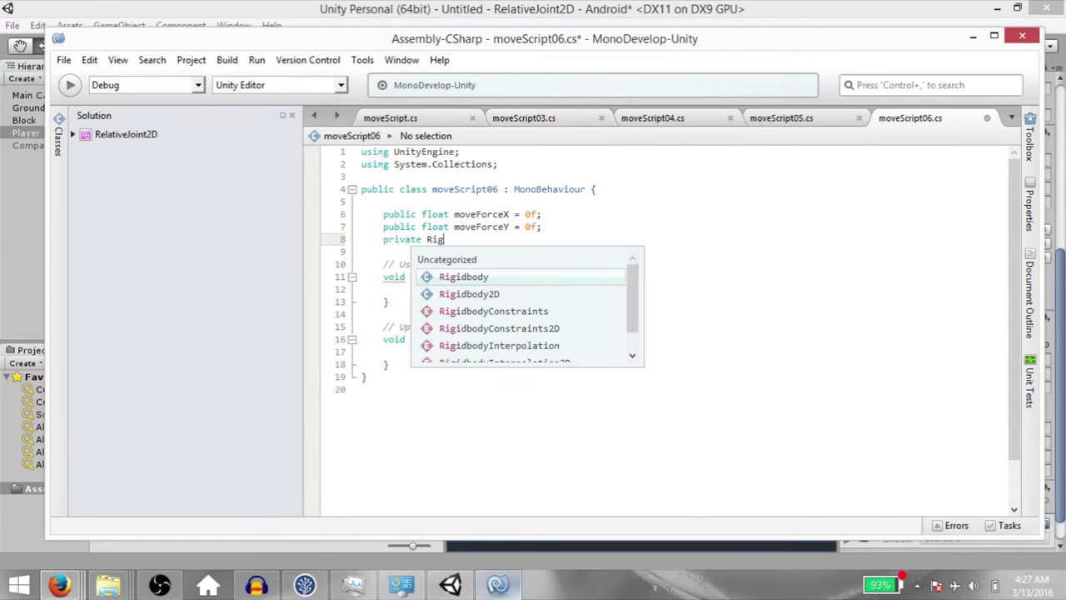
type("idbody2D rbody2D;")
In Start, assign rbody2D with GetComponent<Rigidbody2D>()
key("Down")
key("Down")
key("Down")
key("Down")
key("Return")
key("Return")
key("Up")
type("rbody2D = GetComponent<Rigidbody2D")
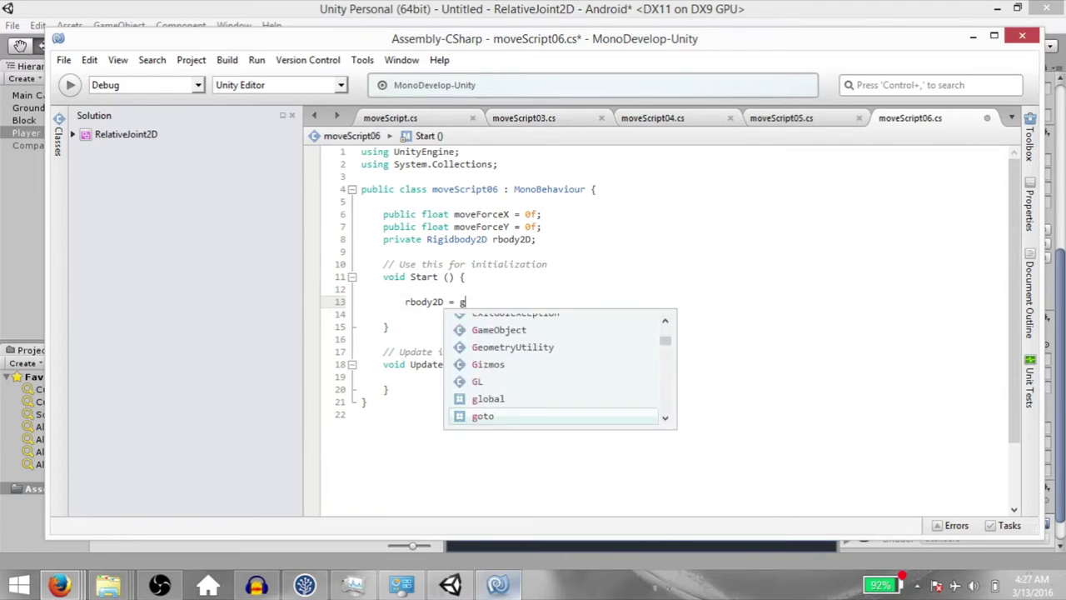
type(">();")
In Update, declare float h as Input.GetAxisRaw("Horizontal") * moveForceX
key("Down")
key("Down")
key("Down")
key("Down")
key("Down")
key("Down")
key("Return")
key("Return")
key("Up")
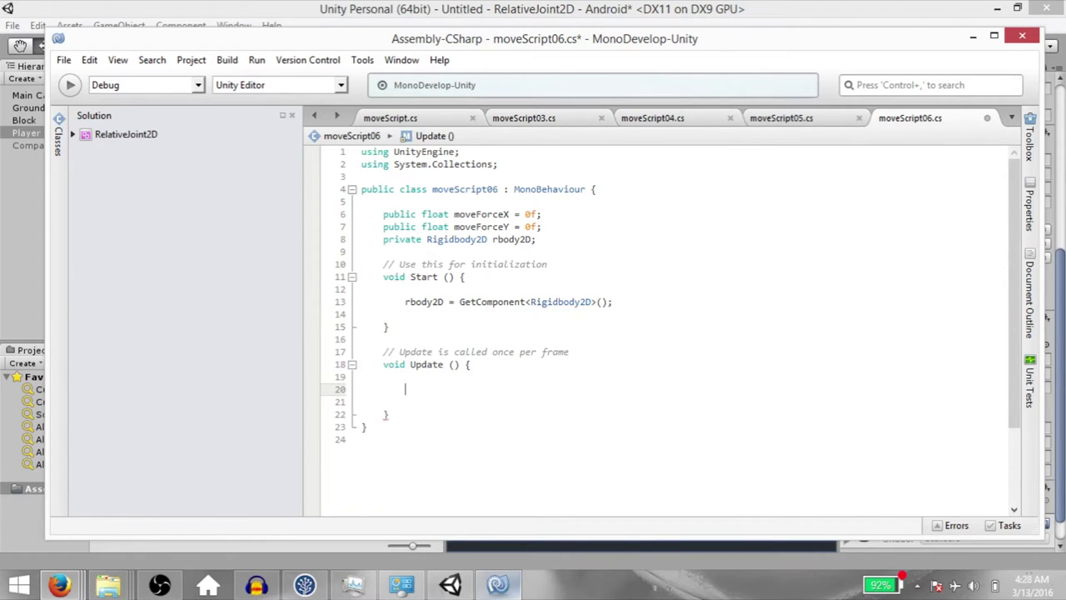
type("float h = Input.g")
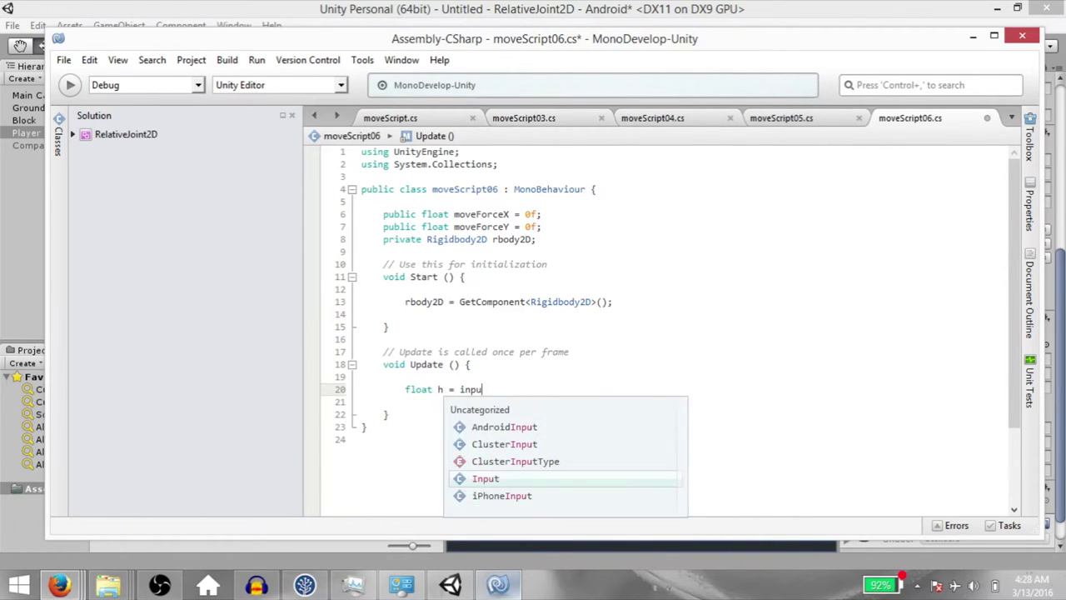
type("etAxisRaw(\"Hor")
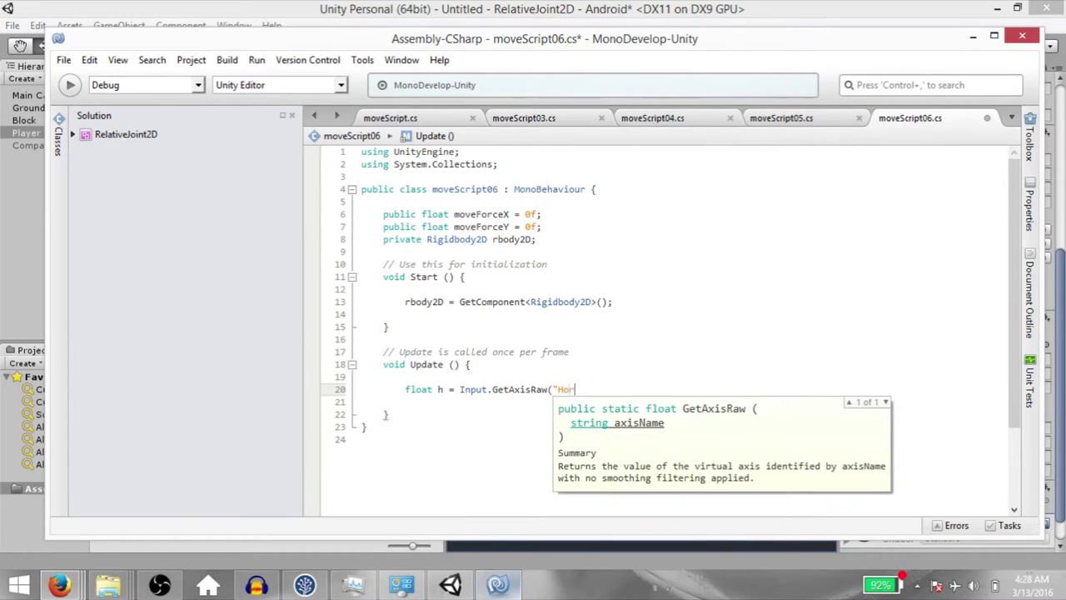
type("izontal\") * moveForceX;")
Below h, declare float v as Input.GetAxisRaw("Vertical") * moveForceY
key("Return")
type("float v = Input.GetAxisRaw(\"Ver")
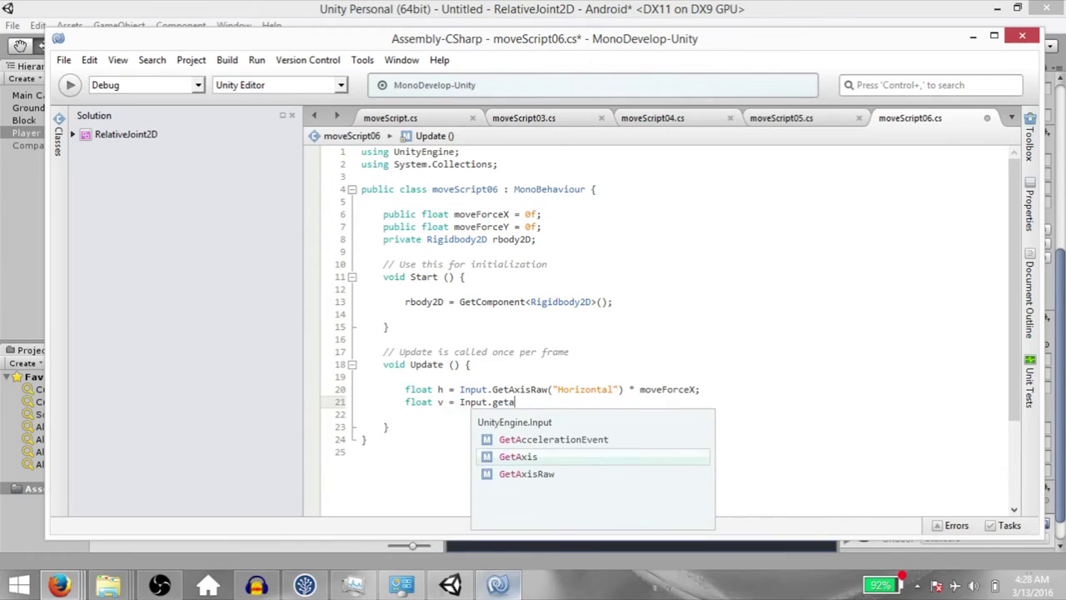
type("tical\") *")
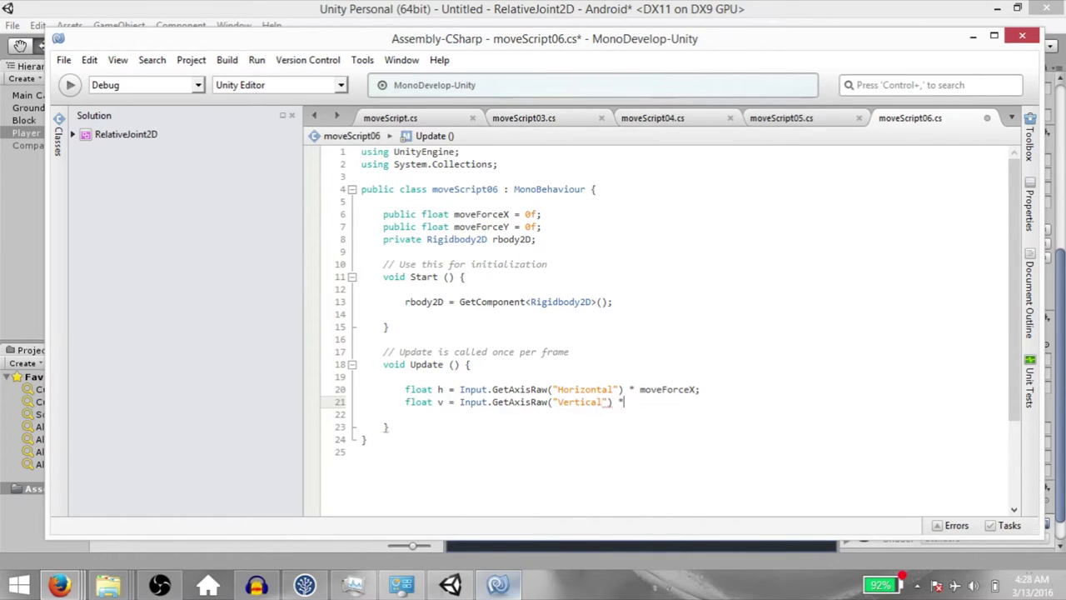
type(" moveForceY;")
Add rbody2D.AddForce(new Vector2(h, v)); at the end of Update and save the script
key("Return")
key("Return")
type("rbody2D.AddForce(new vector2(h, v,")
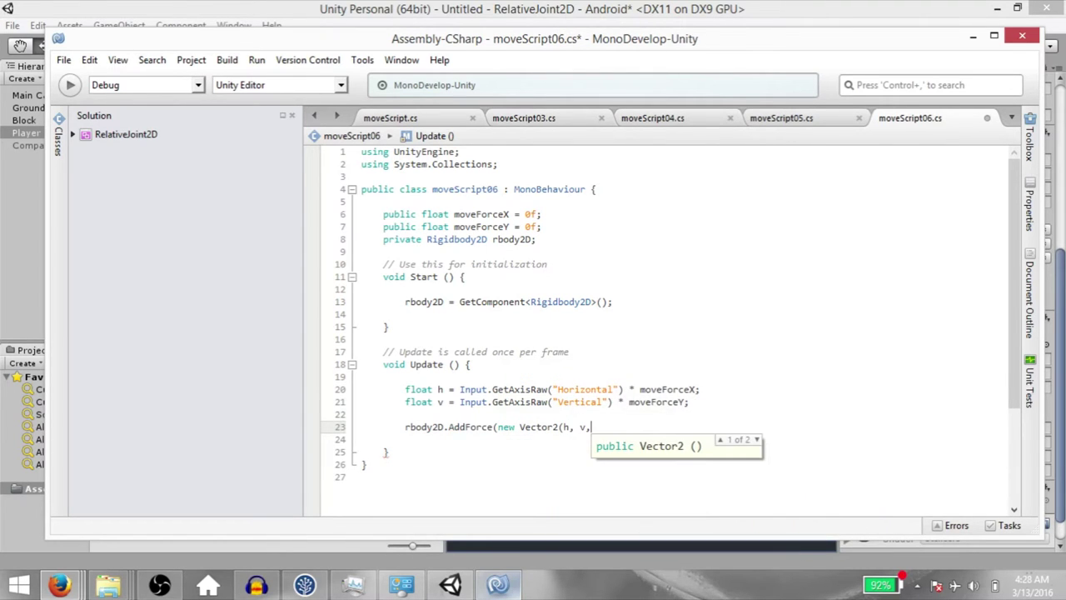
key("BackSpace")
type("));")
key("ctrl+s")
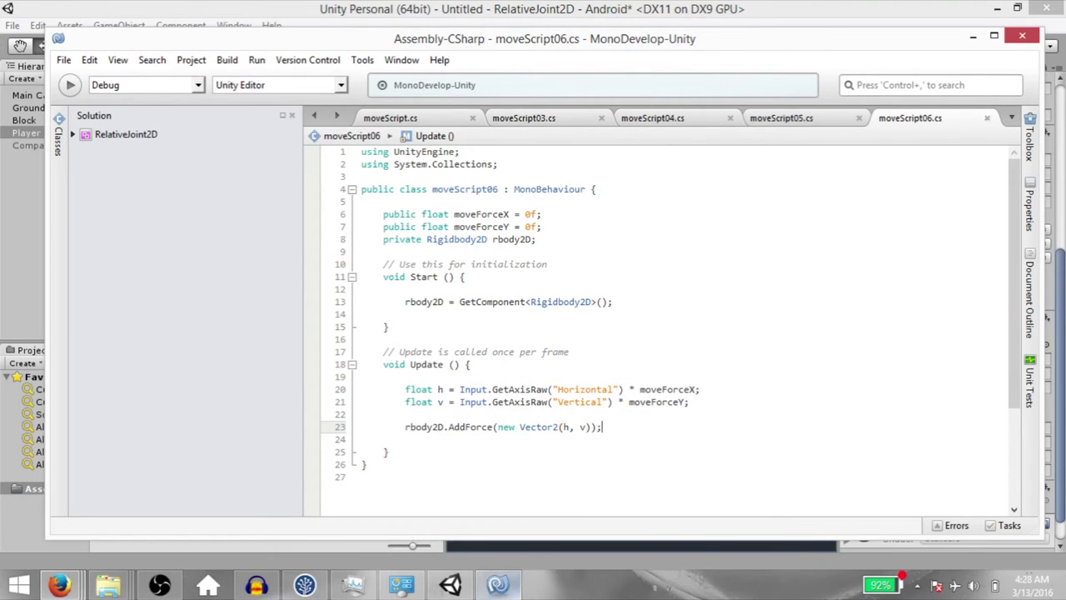
Switch back to Unity and set Player's Move Force X to 40 and Move Force Y to 20
key("alt+Tab")
left_click(987, 514)
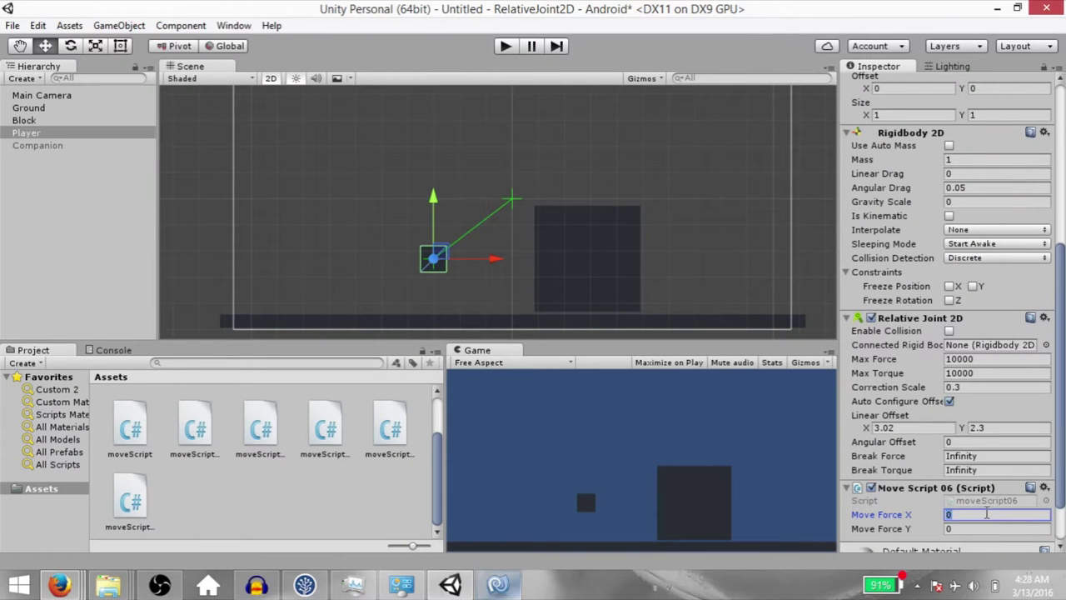
type("40")
left_click(979, 529)
type("2")
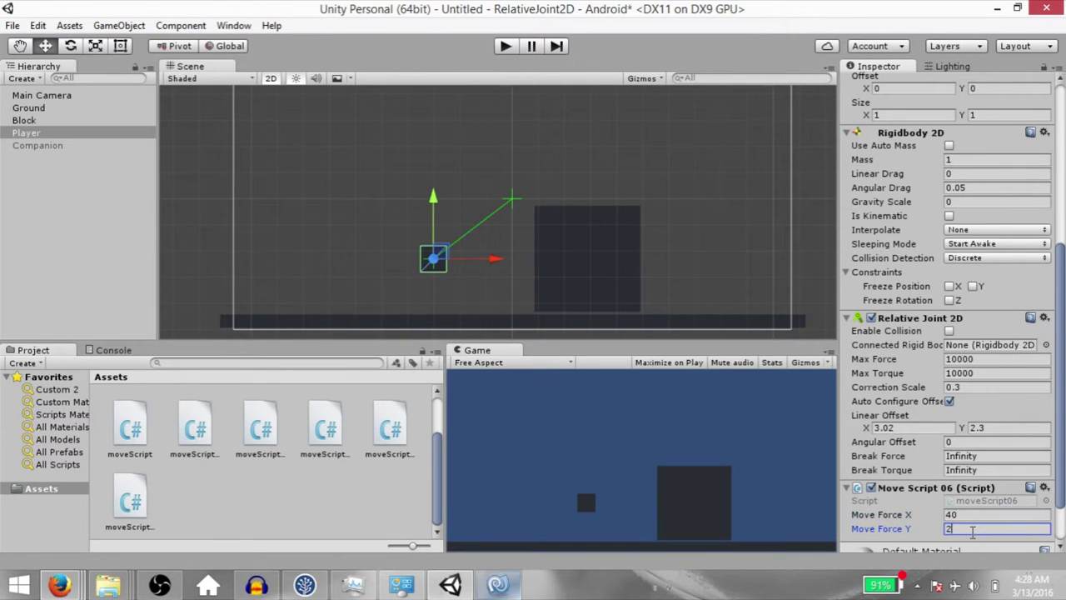
Disable Auto Configure Offset on Player's Relative Joint 2D and move Player to the left of the joint's offset marker
scroll(972, 531, "down", 3)
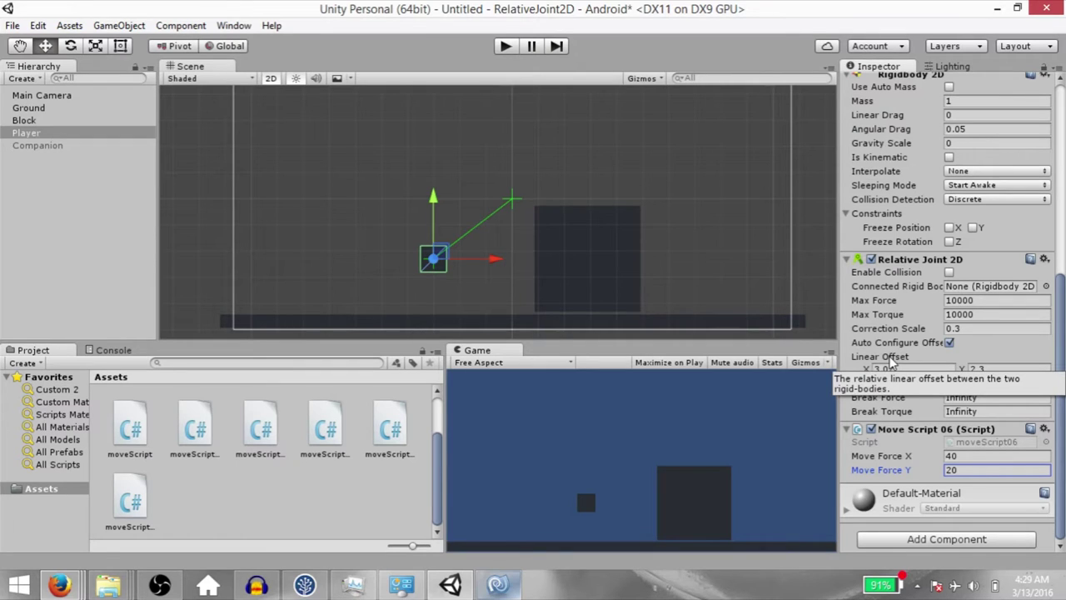
scroll(424, 221, "up", 5)
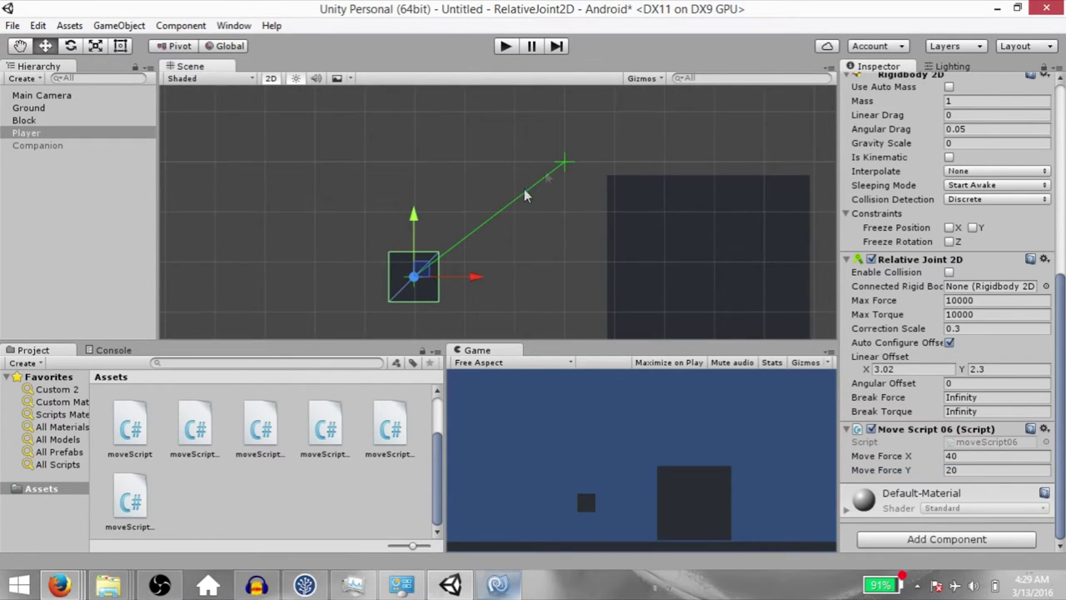
scroll(487, 215, "down", 2)
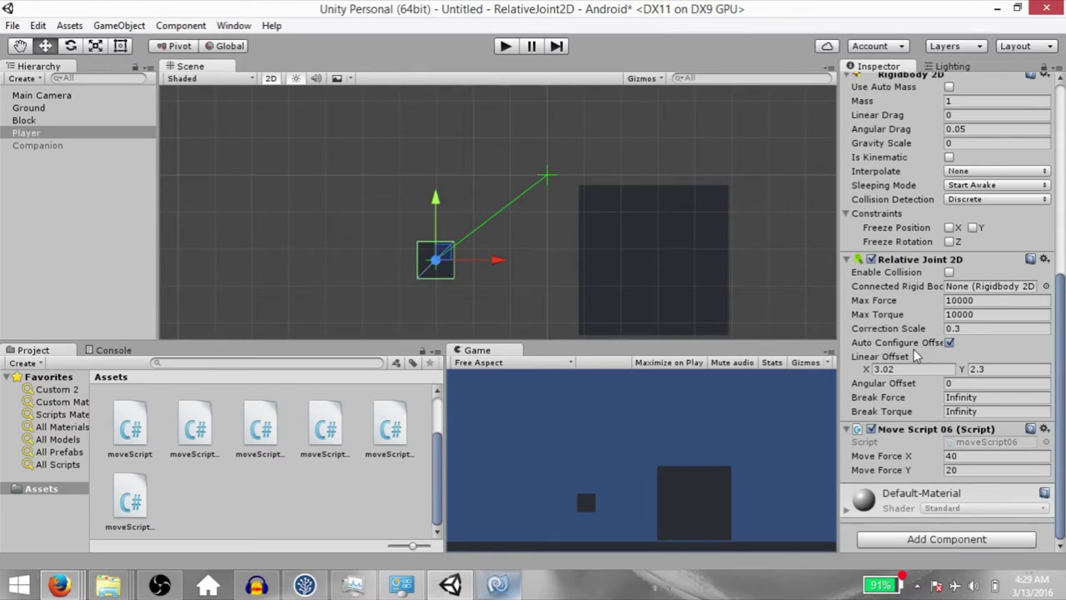
left_click(950, 342)
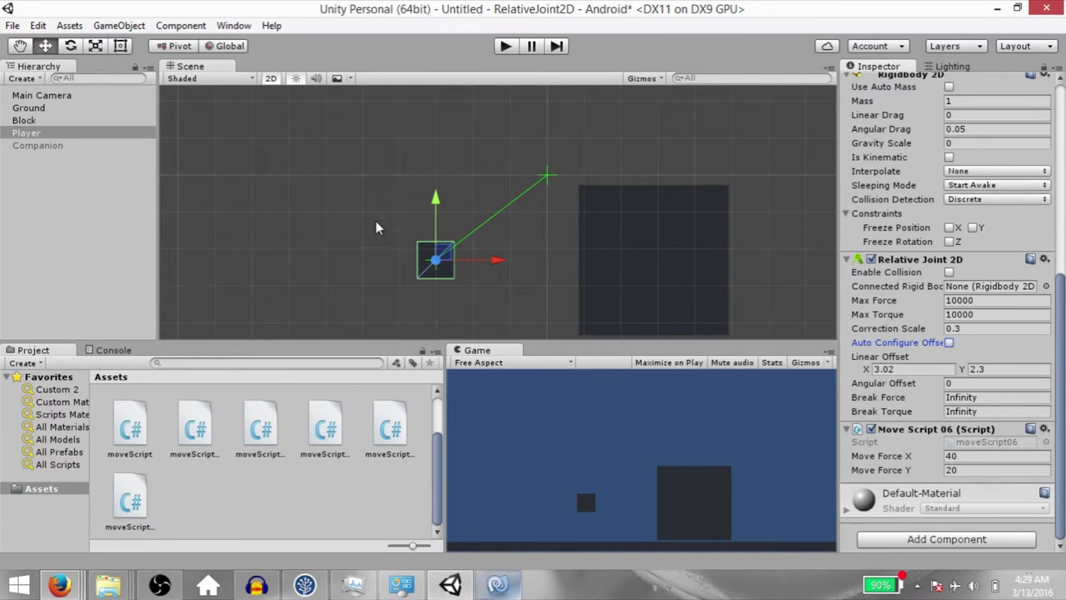
left_click_drag(448, 259, 377, 247)
scroll(317, 246, "down", 2)
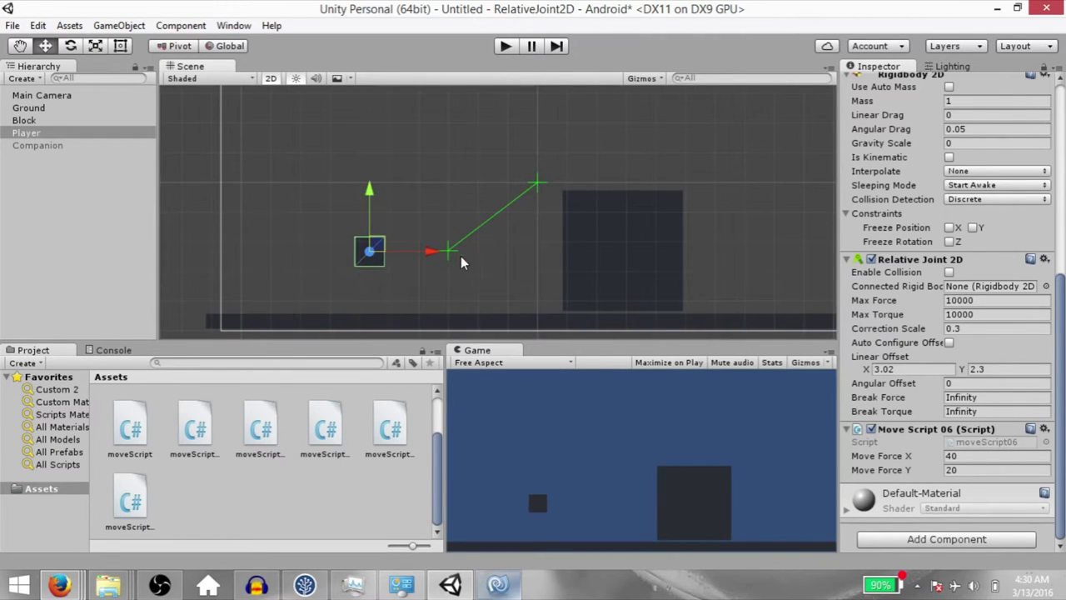
Undo the last Player move, set its Relative Joint 2D Max Force to 10, and test the scene in play mode
key("ctrl+z")
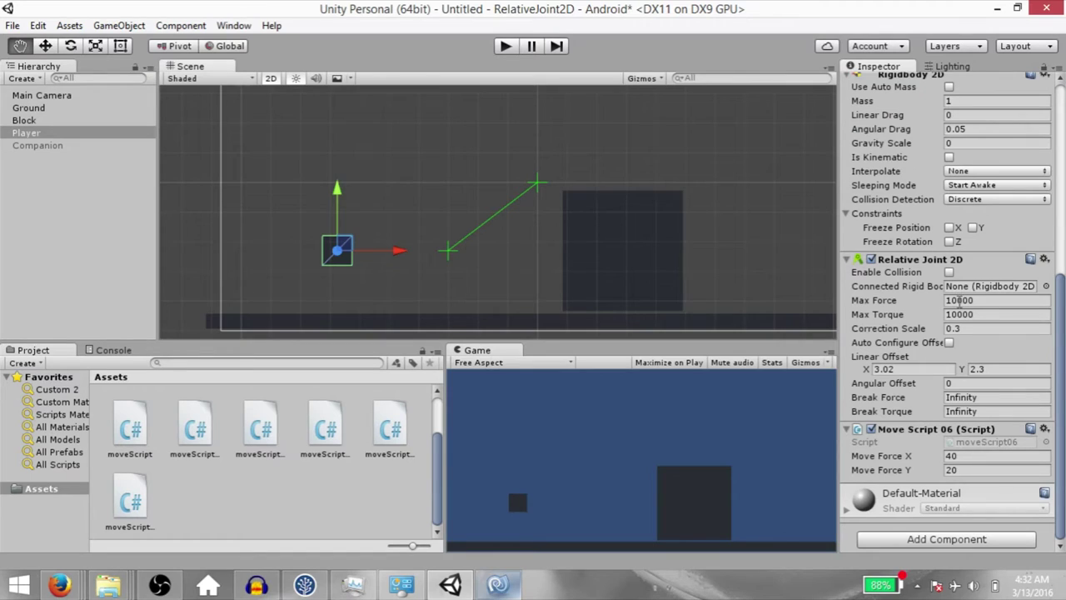
left_click(984, 302)
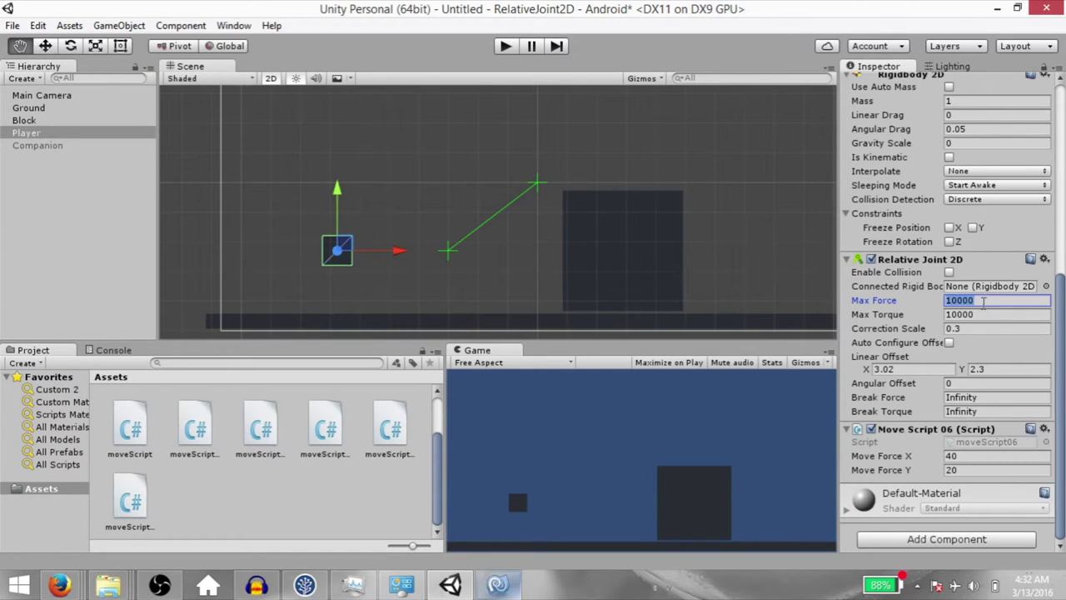
type("10")
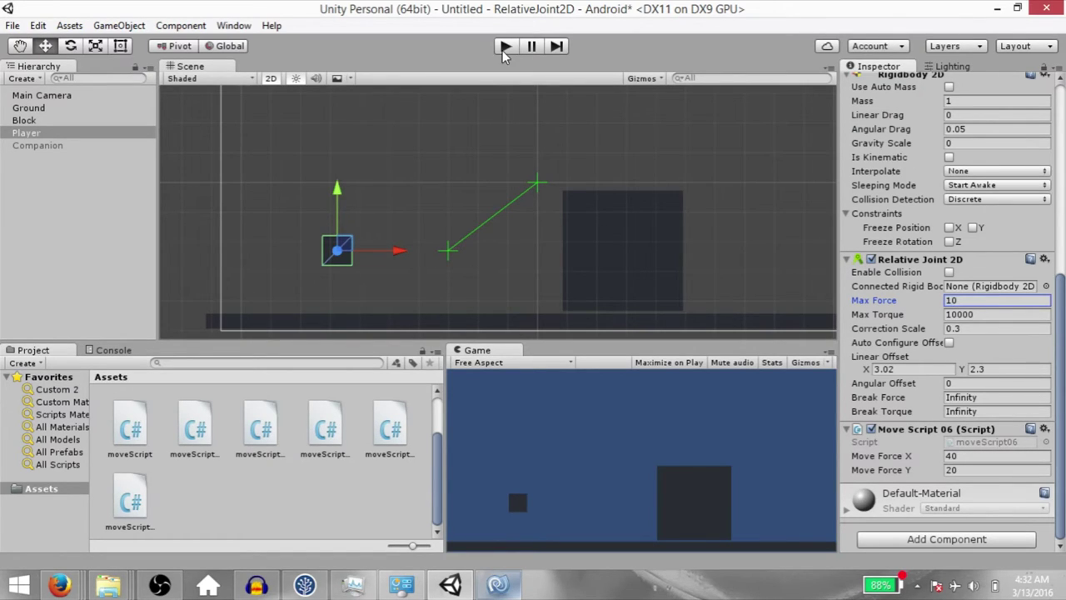
left_click(505, 47)
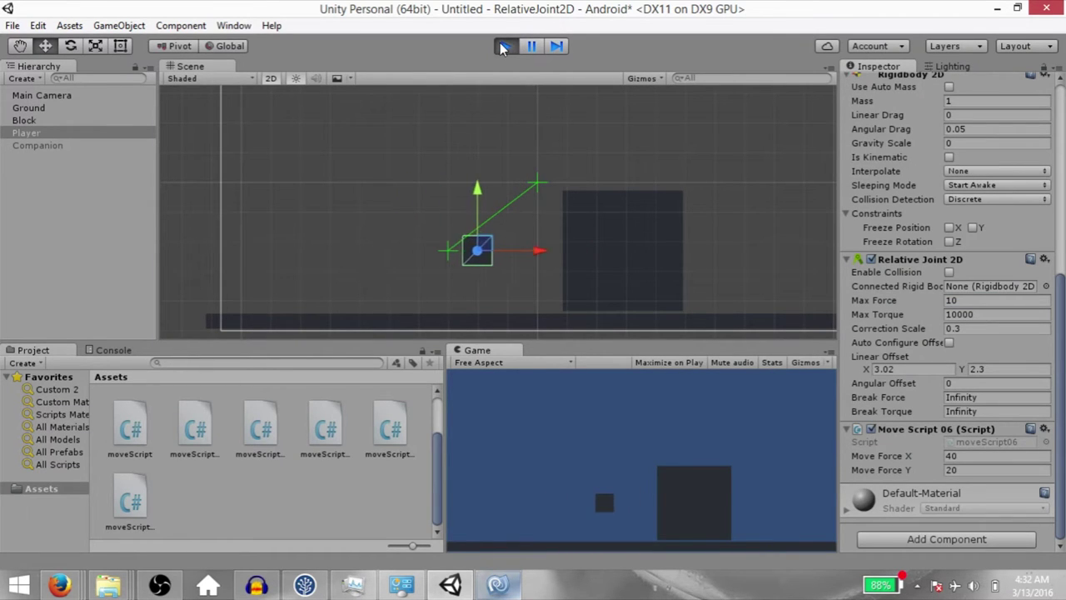
left_click(507, 47)
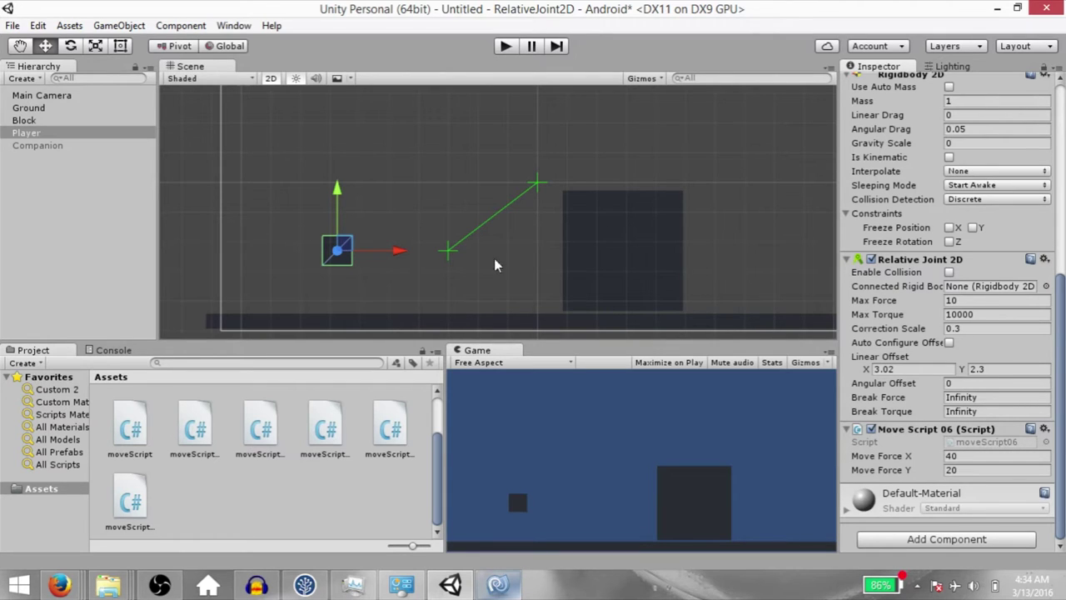
Set the joint's Correction Scale to 1 and run the scene to see how Player reaches its offset
left_click(1015, 331)
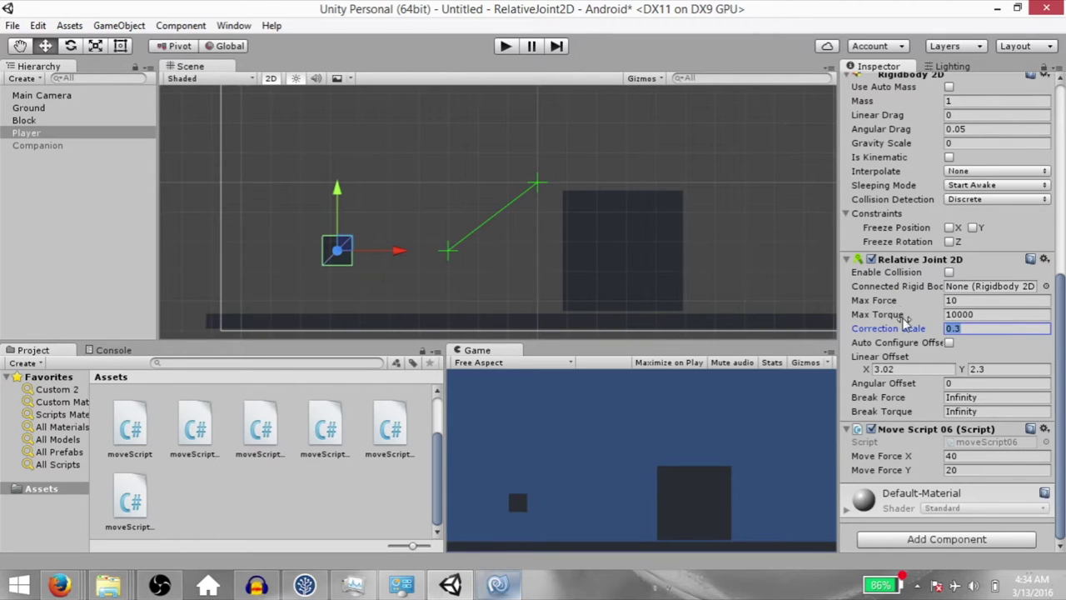
type("1")
left_click(507, 47)
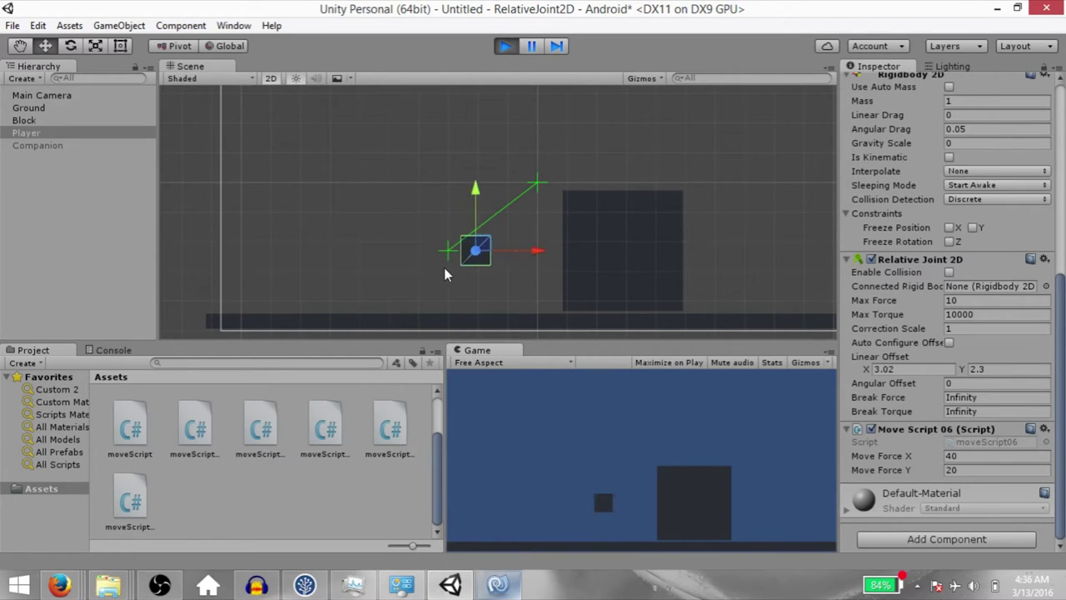
left_click(504, 48)
Set the joint's Correction Scale to 0.1 and test Player's motion again in play mode
left_click(985, 328)
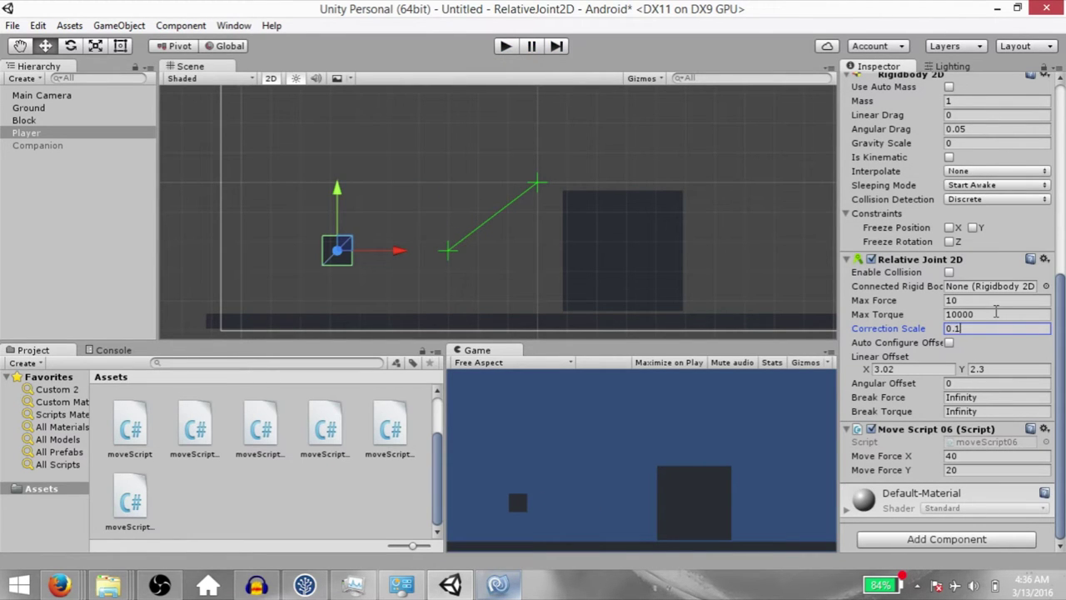
key("ctrl+p")
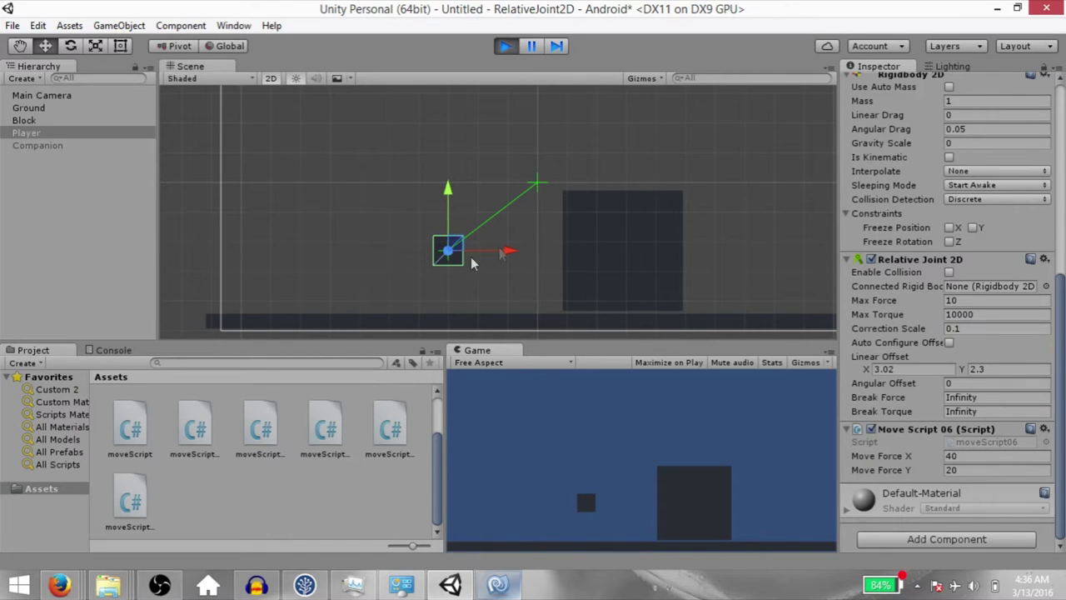
key("ctrl+p")
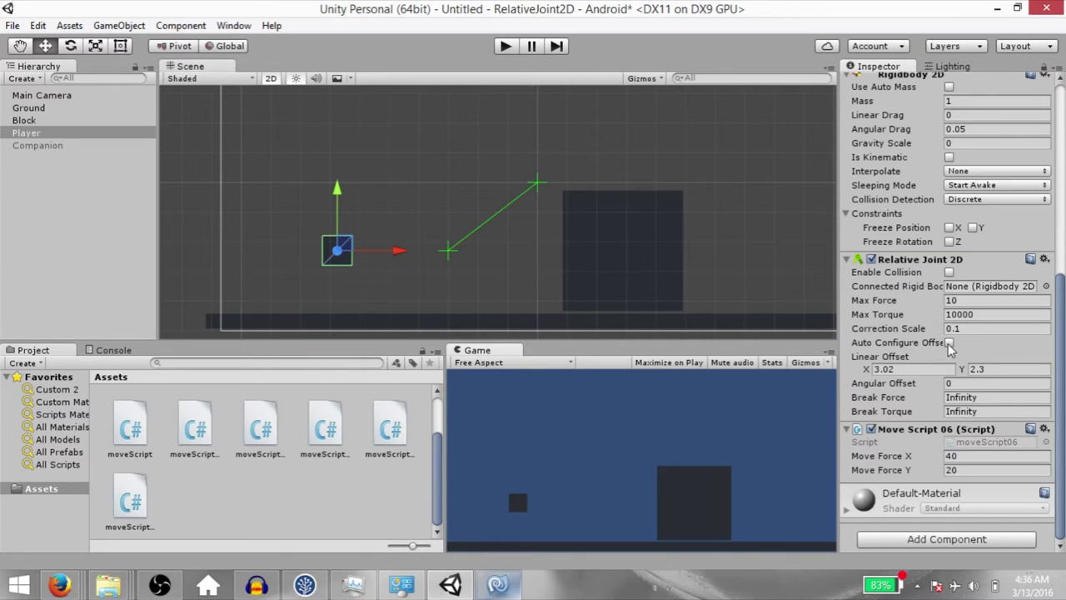
Enable Auto Configure Offset, move Player to a Linear Offset of about X 2.89, Y 1.92, and disable the option again
left_click(950, 343)
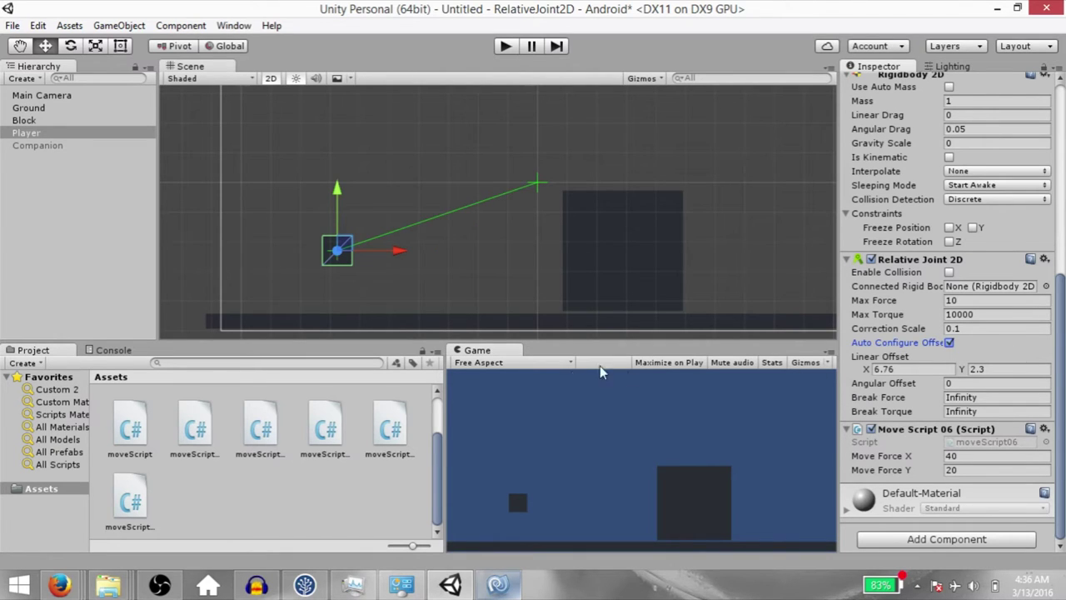
left_click_drag(339, 251, 456, 245)
left_click(949, 342)
left_click_drag(867, 371, 949, 354)
left_click(949, 342)
left_click_drag(361, 243, 456, 237)
left_click(949, 342)
Run the scene, raise the joint's Angular Offset to about 0.27 during play, and stop
key("ctrl+p")
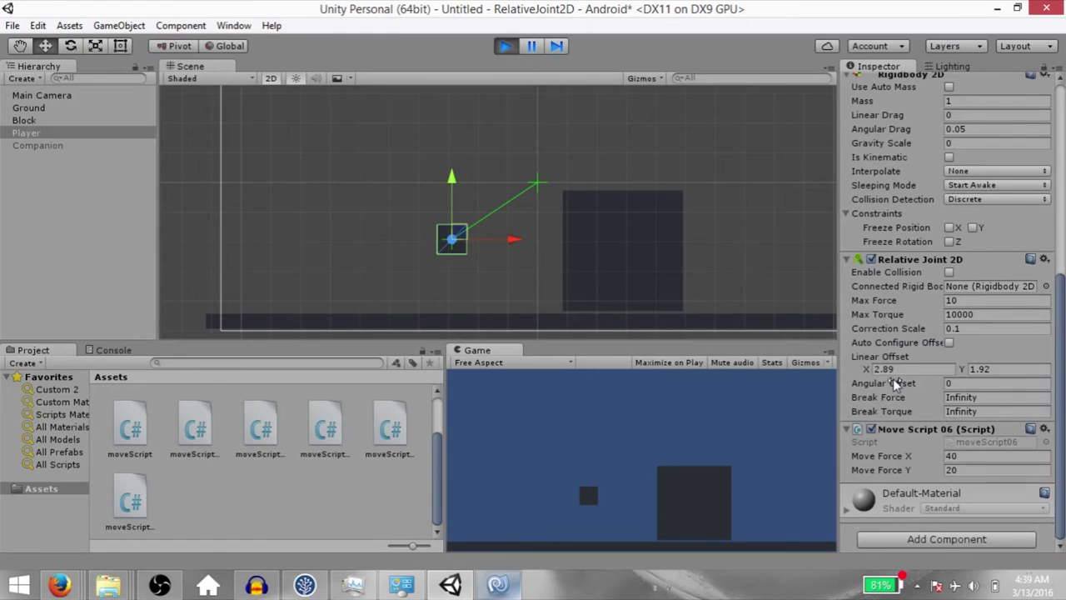
left_click_drag(883, 385, 915, 390)
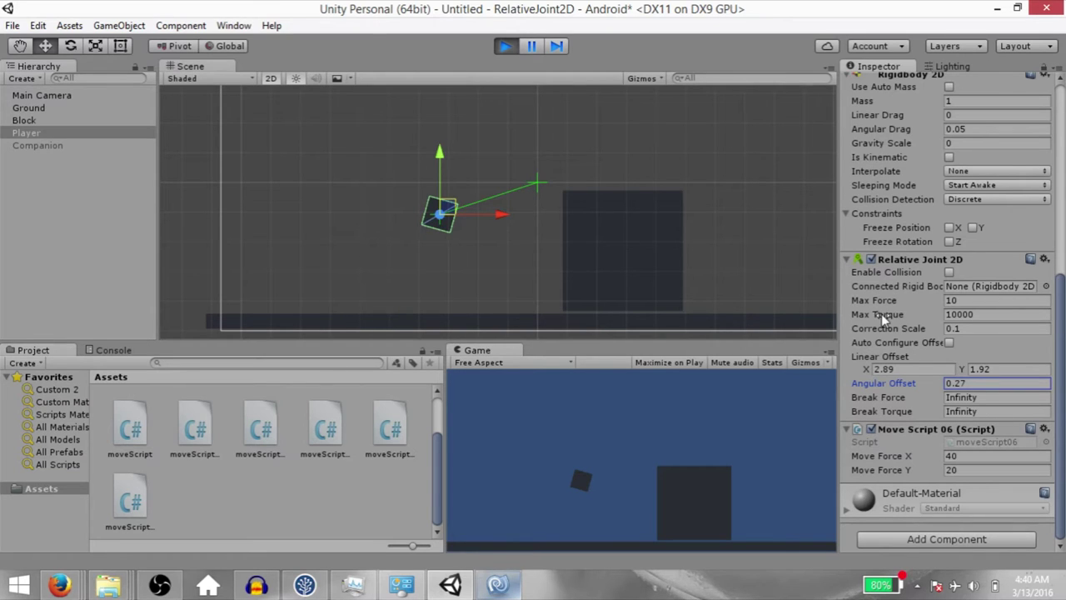
left_click(505, 46)
Move Player left of the joint marker and set Angular Offset to about 1.03, Max Torque to 1 and Correction Scale to 0.2
left_click_drag(450, 241, 373, 239)
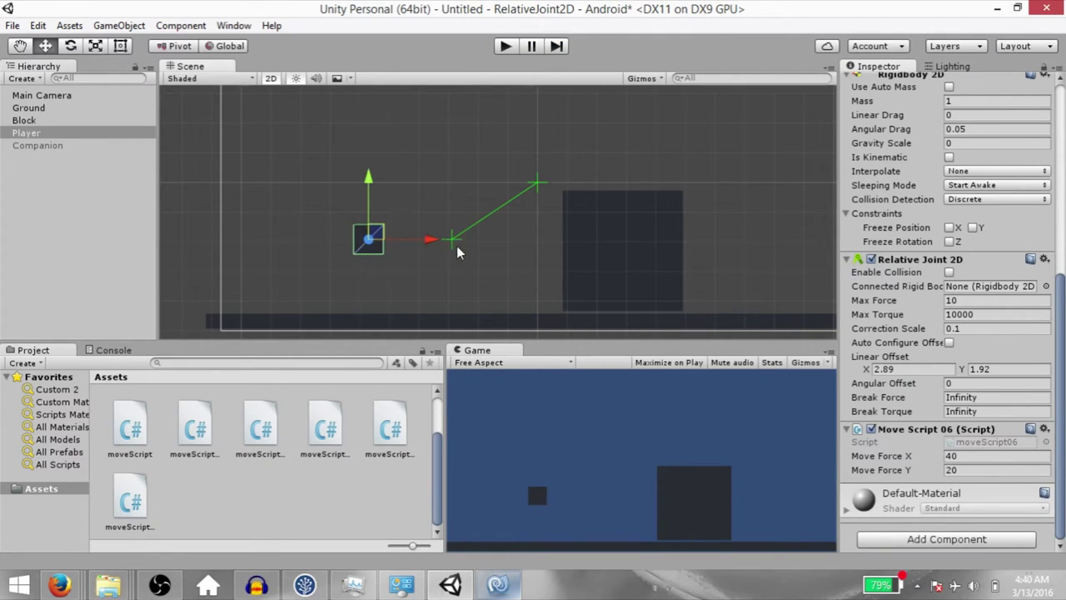
left_click_drag(912, 398, 933, 388)
left_click(997, 314)
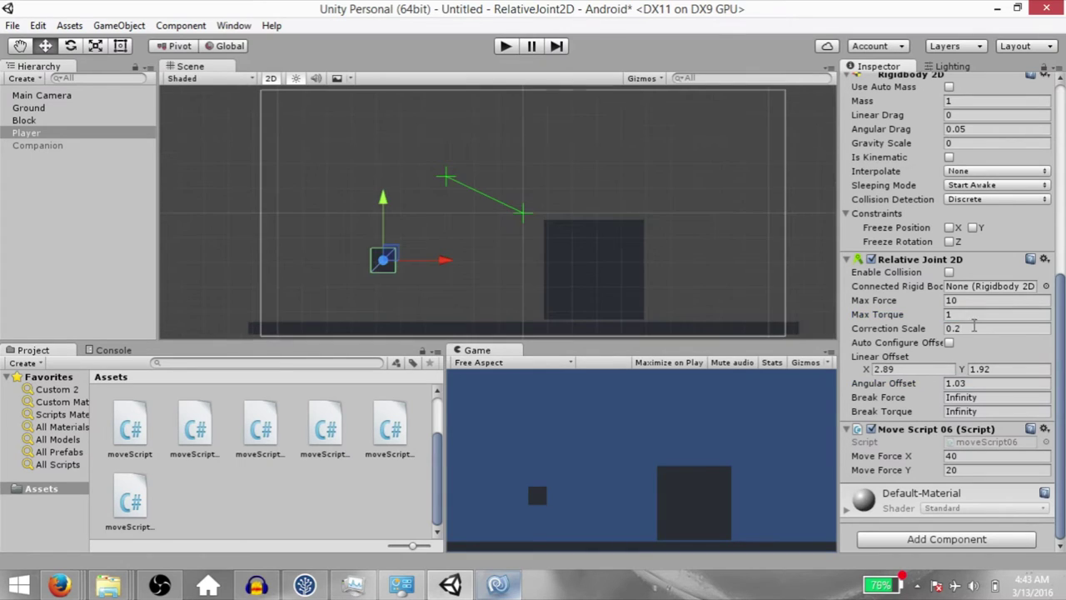
Run the scene to examine how Player moves and rotates toward the joint's offset, and stop it
left_click(970, 329)
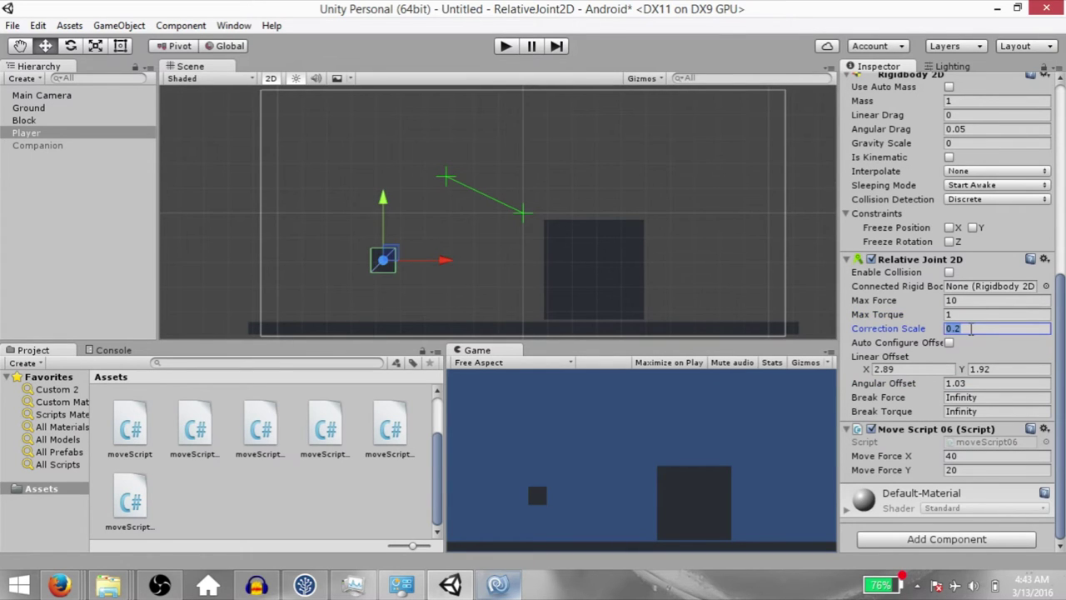
left_click(504, 46)
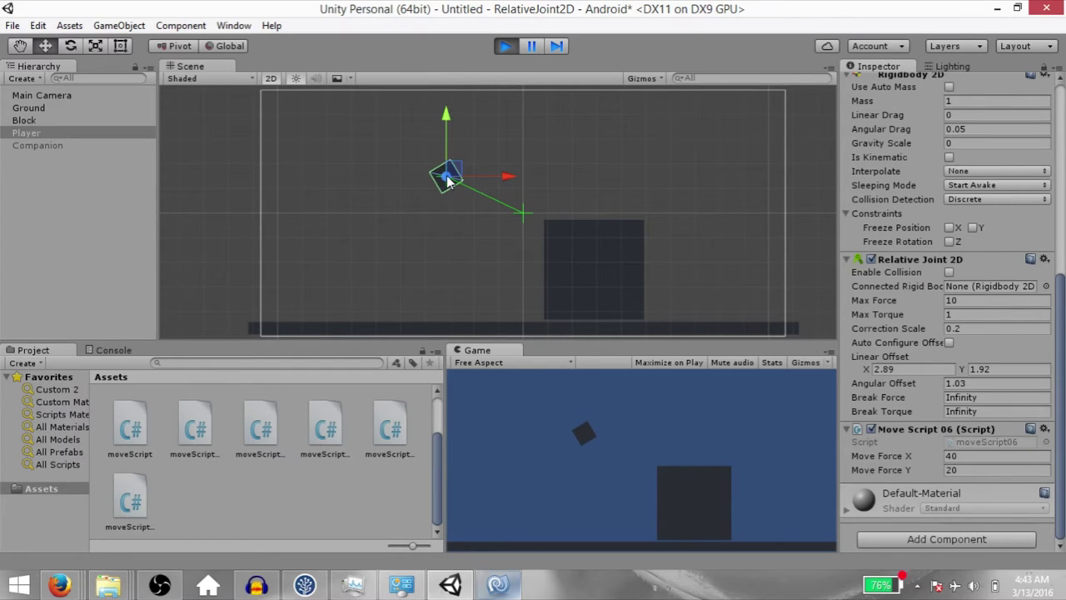
key("ctrl+p")
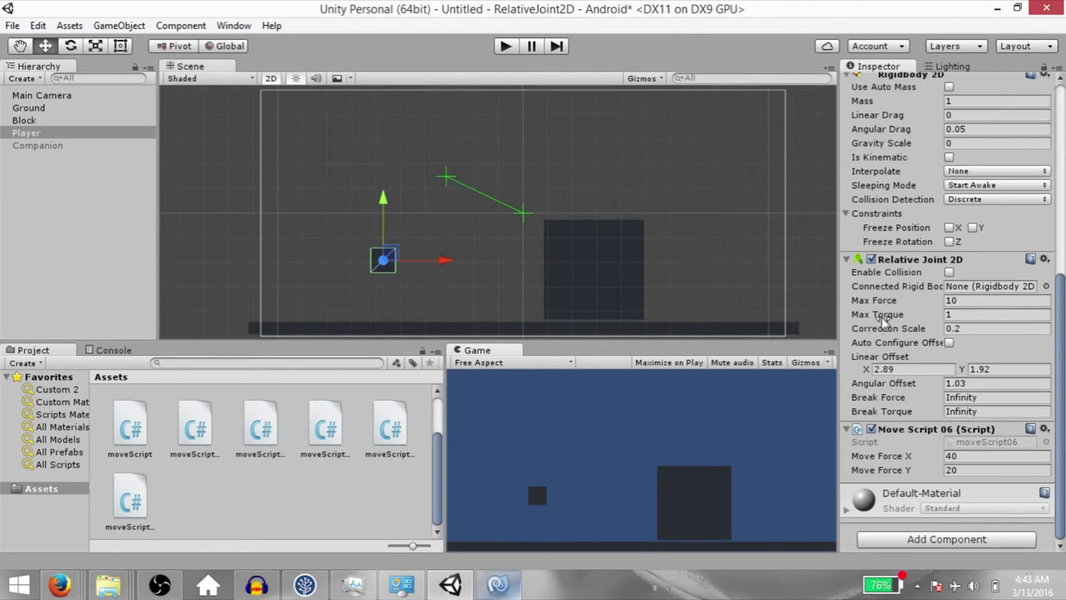
Set the joint's Correction Scale to 0.6 and test Player's movement and rotation in play mode
left_click(936, 331)
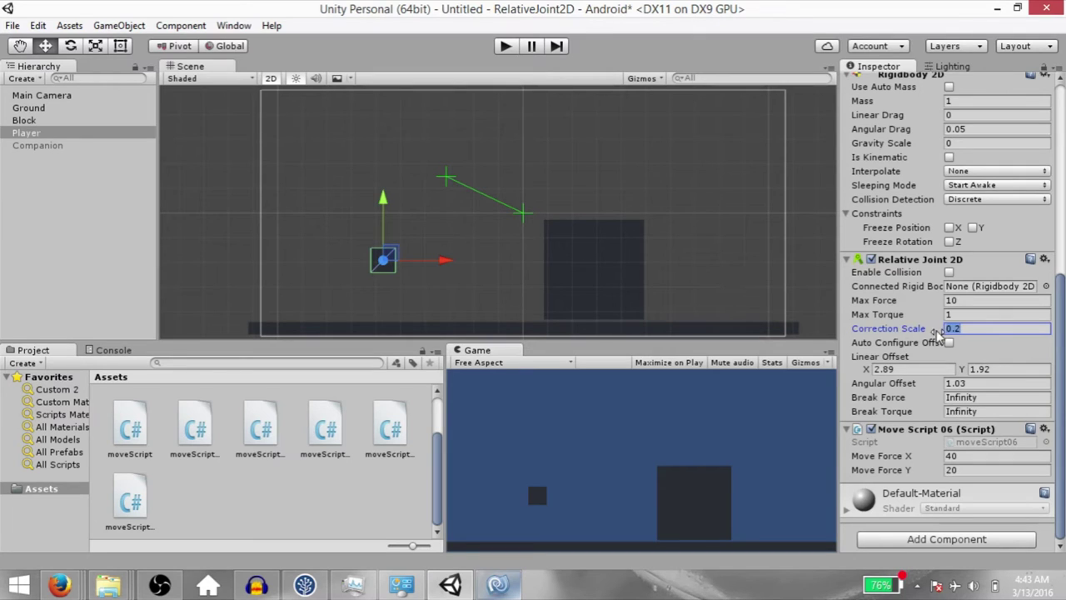
left_click(1005, 339)
key("BackSpace")
type("6")
key("ctrl+p")
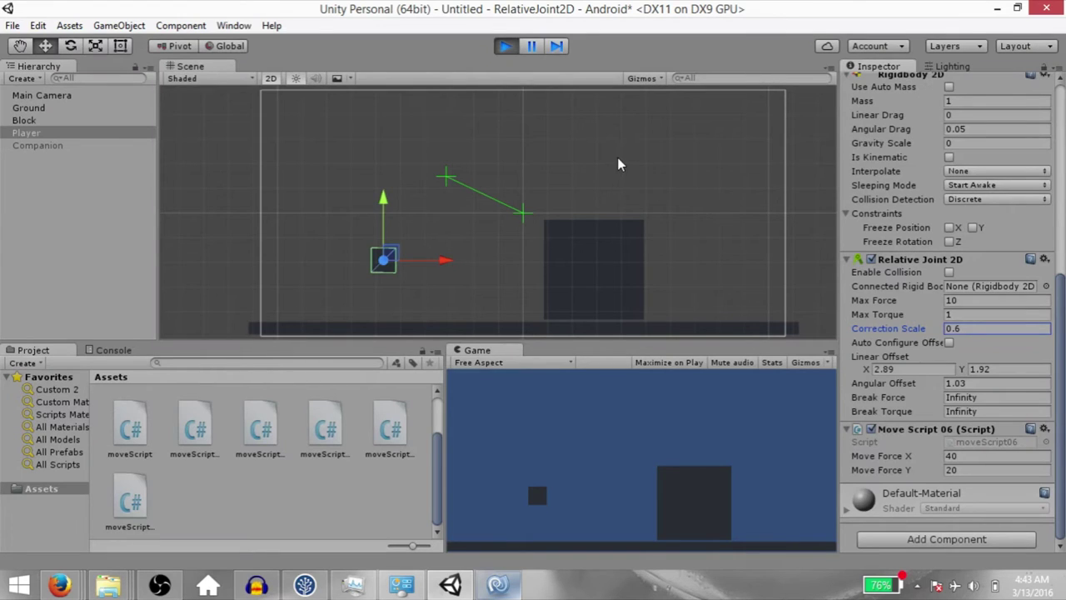
scroll(618, 164, "down", 2)
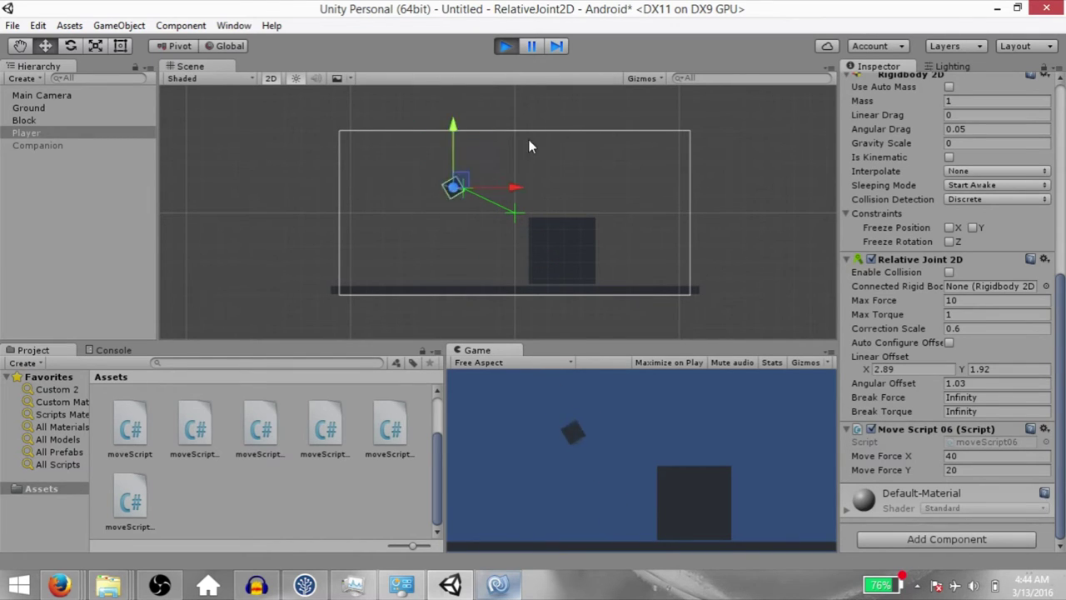
key("ctrl+p")
Set the joint's Angular Offset to 0 and Correction Scale to 0.3
left_click(968, 383)
type("0")
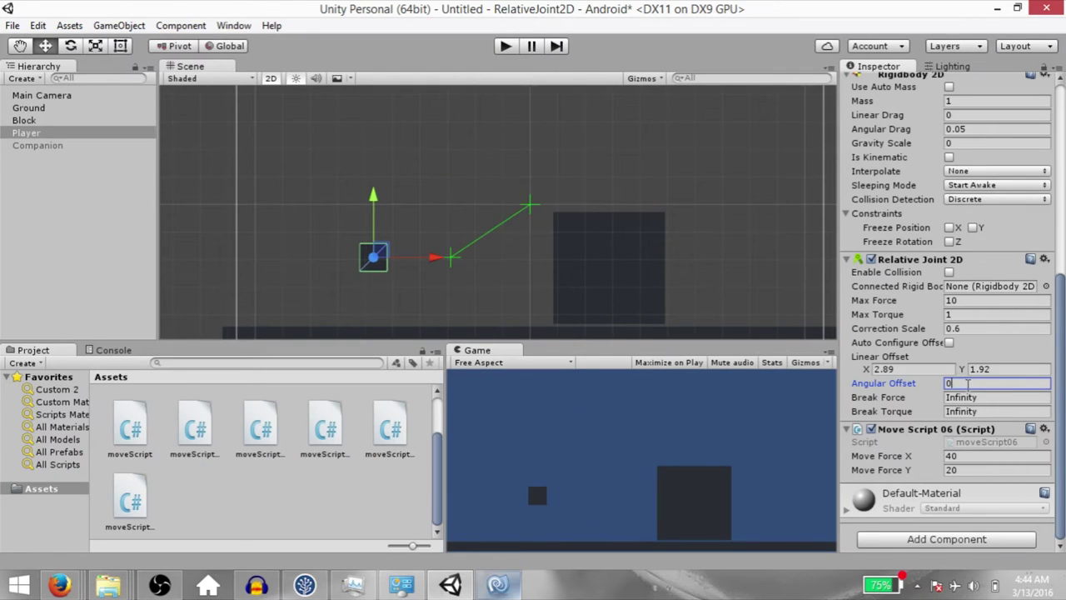
left_click(973, 328)
type("0.")
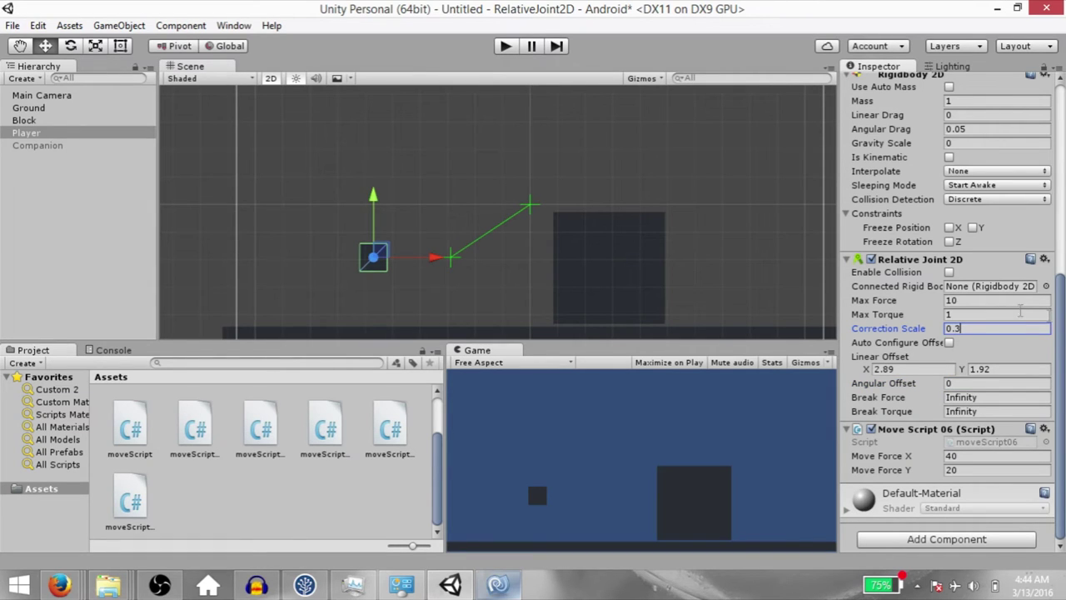
Enable Auto Configure Offset and move Player right toward the Block, to a Linear Offset X of about 2.58
left_click(948, 342)
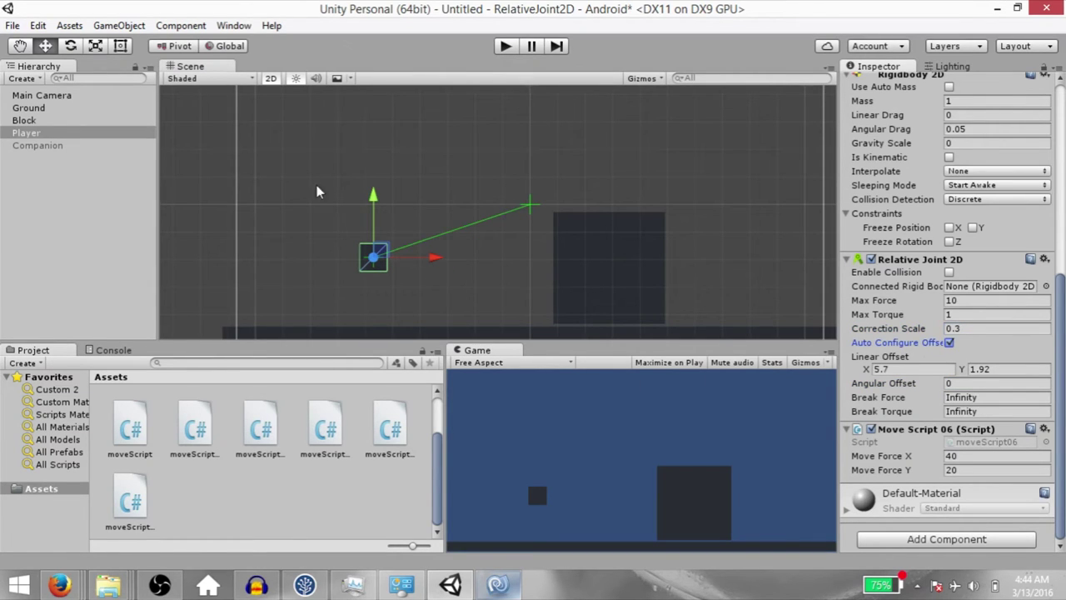
left_click_drag(431, 262, 501, 257)
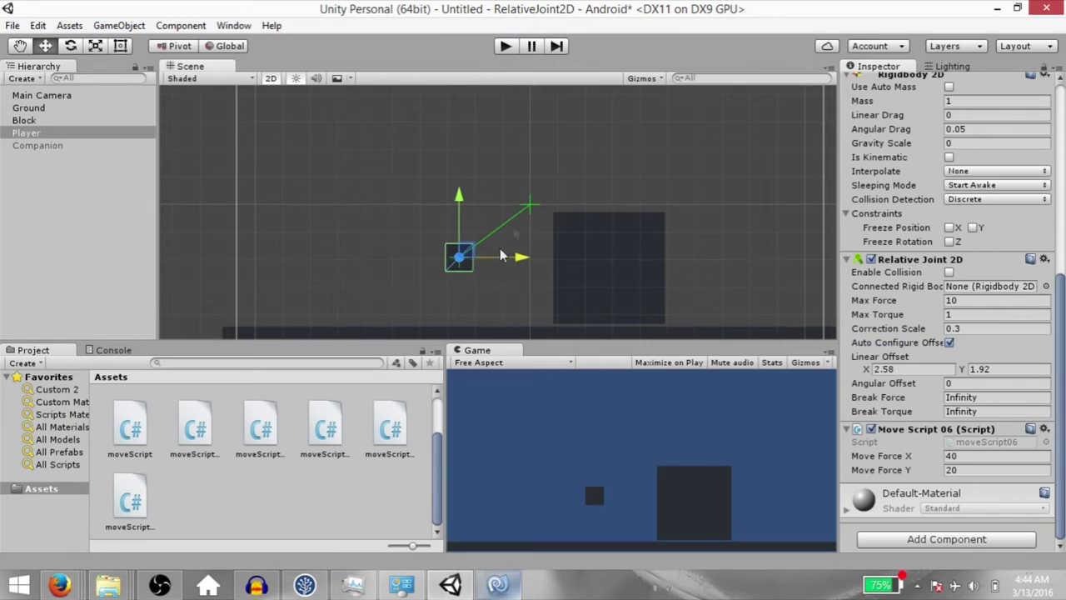
Activate Companion and assign it as the Connected Rigid Body of Player's Relative Joint 2D
left_click(68, 149)
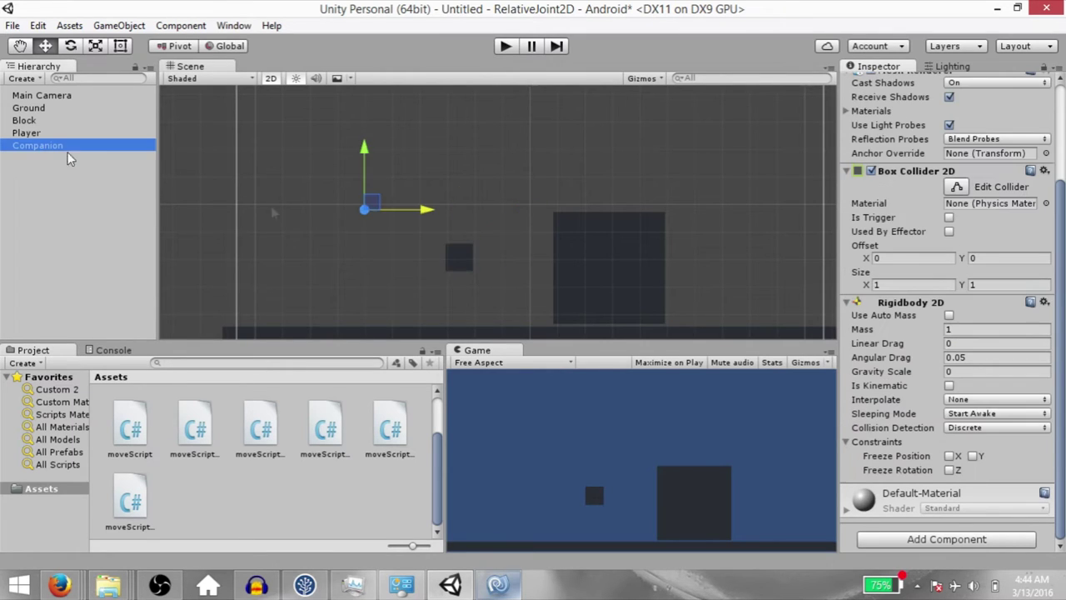
key("q")
key("w")
left_click(459, 257)
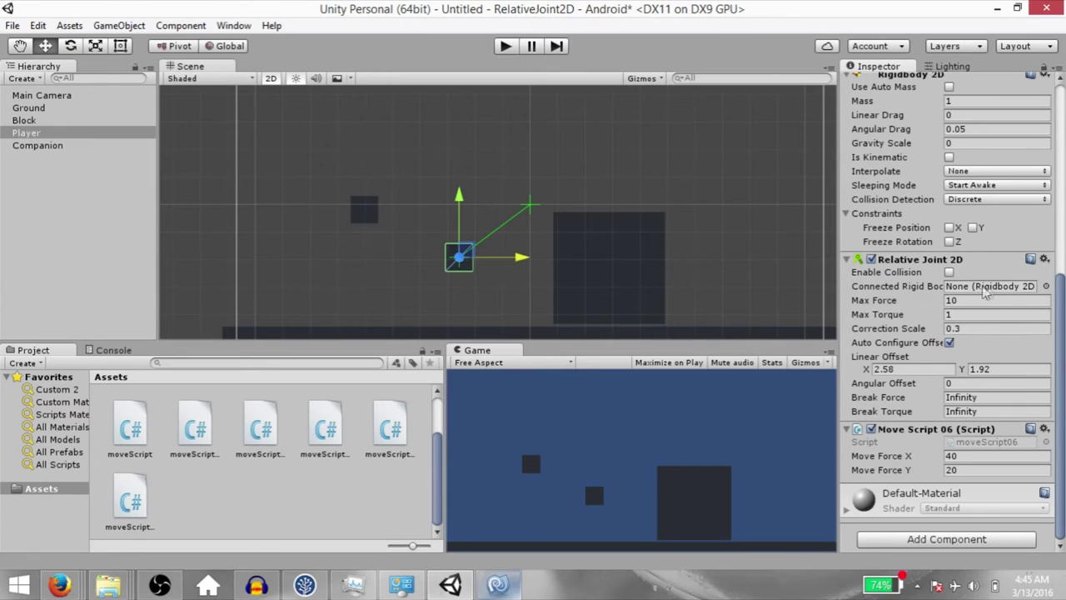
left_click_drag(34, 145, 977, 287)
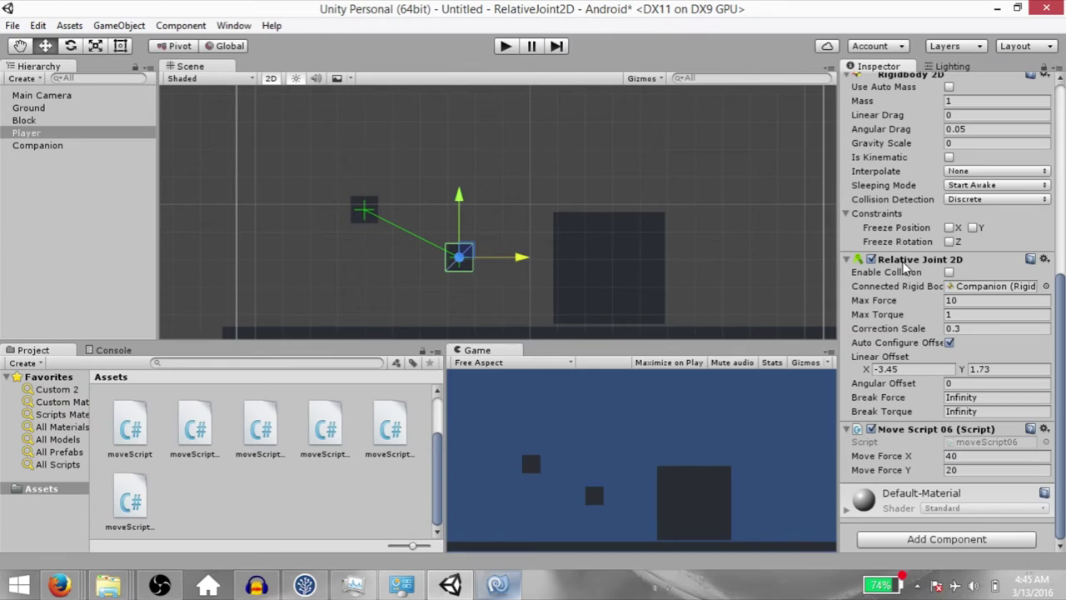
Run the scene to examine how Player and the connected Companion move together, and stop it
left_click(505, 46)
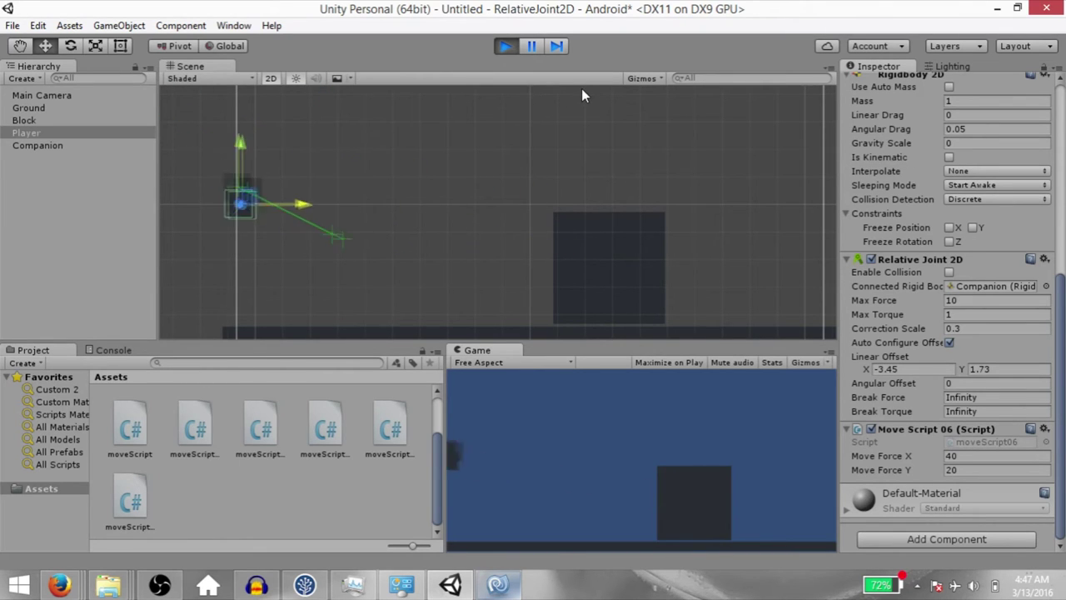
key("ctrl+p")
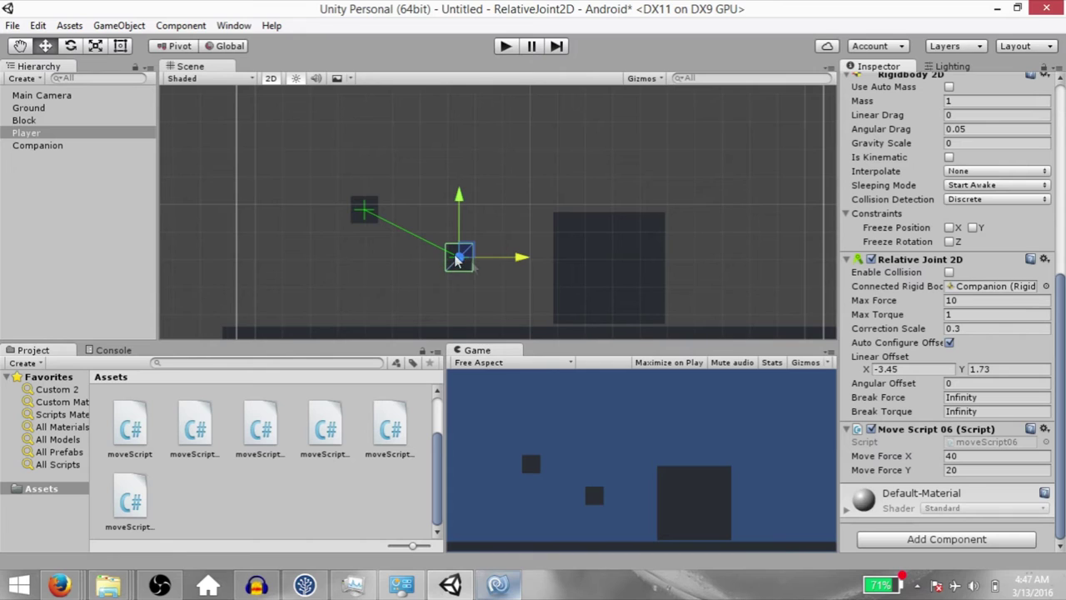
Turn on Enable Collision in Player's Relative Joint 2D and test it in play mode
left_click(949, 273)
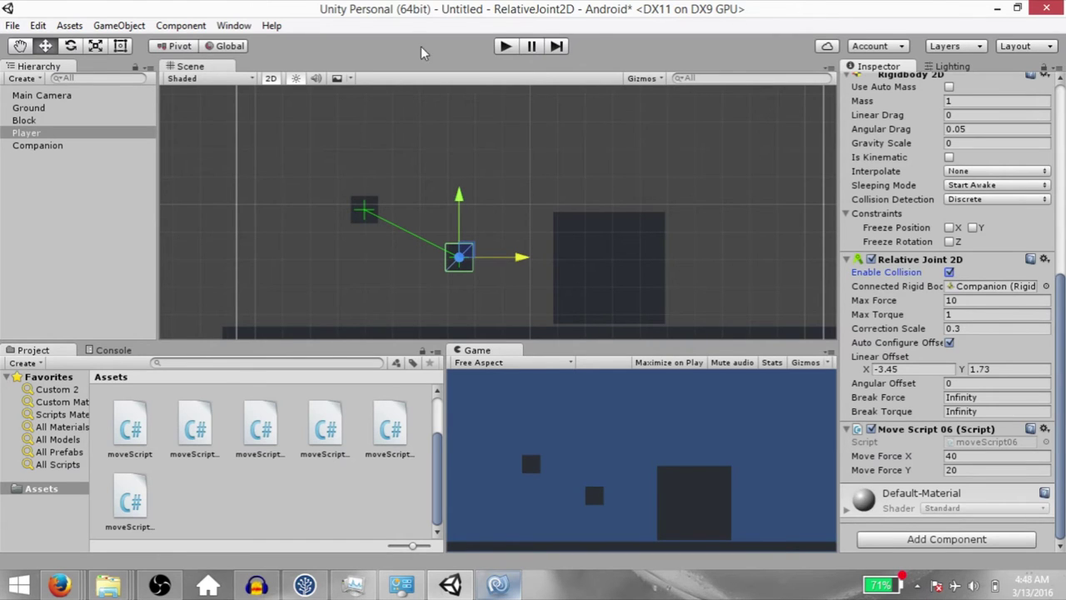
left_click(505, 47)
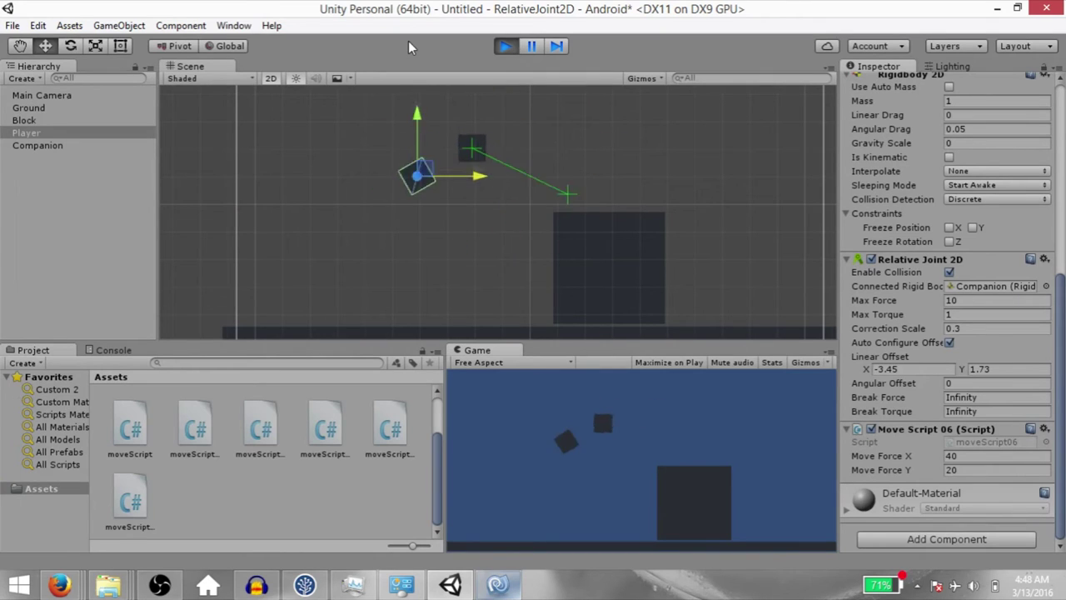
left_click(505, 46)
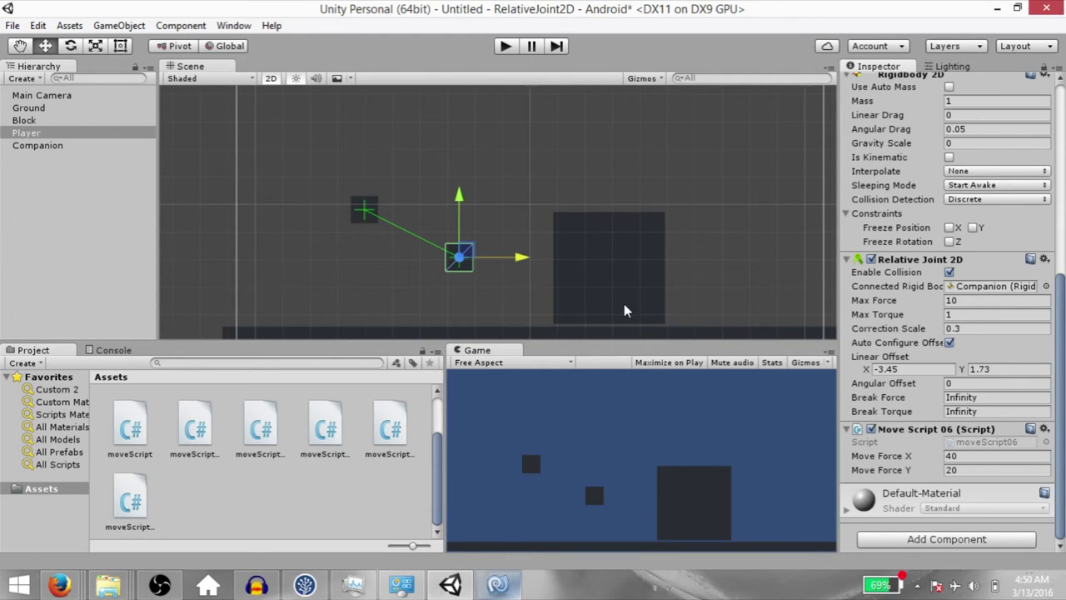
Switch to MonoDevelop and declare the public floats reactionForceMag = 0f and reactionTorque = 0f in moveScript06
left_click(498, 586)
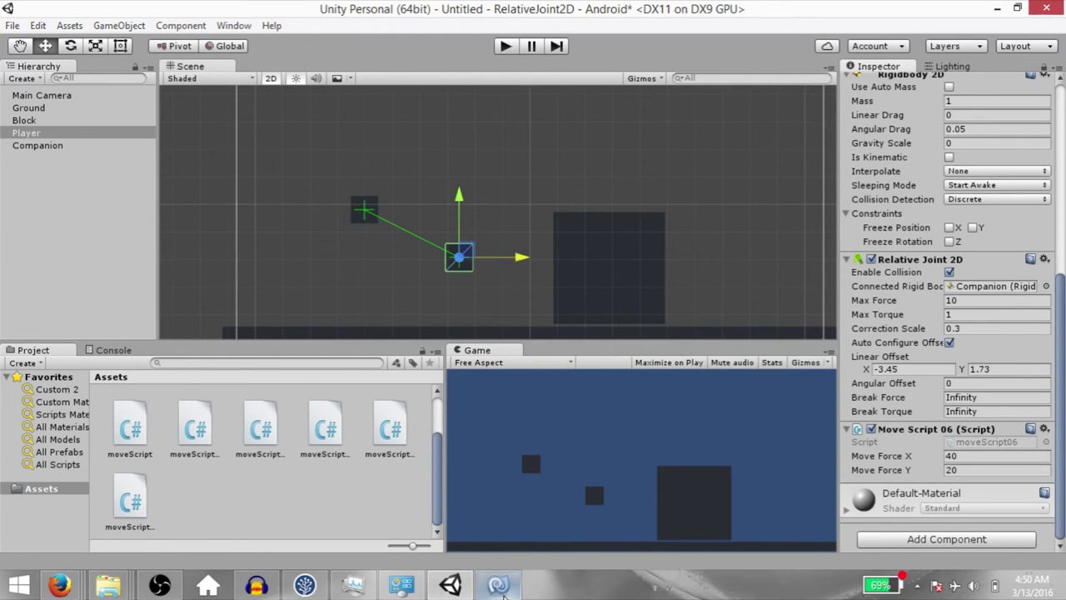
left_click(501, 253)
key("Return")
type("public float reaction")
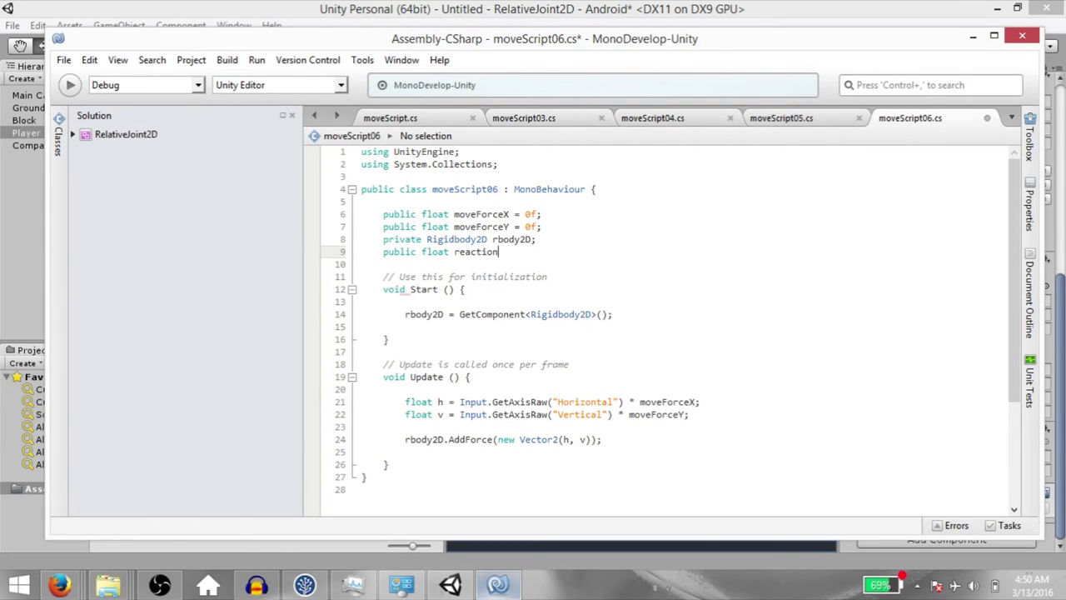
type("ForceMag = 0f;")
key("Return")
type("public float re")
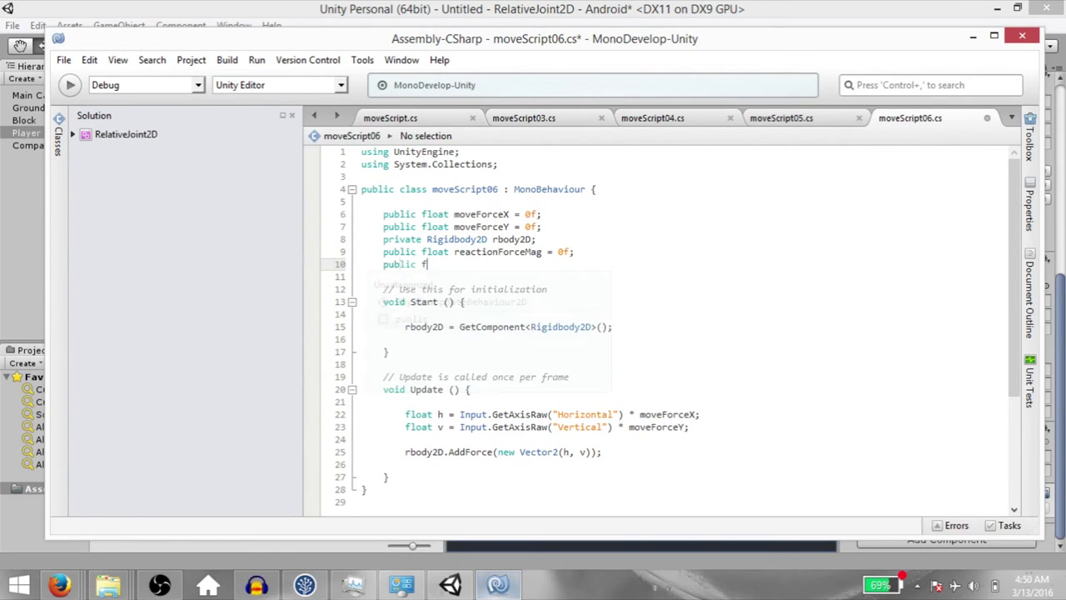
type("actionTorque = 0f;")
At the end of Update(), assign GetComponent<RelativeJoint2D>().reactionForce.magnitude to reactionForceMag
left_click(405, 464)
key("Return")
key("Return")
key("Up")
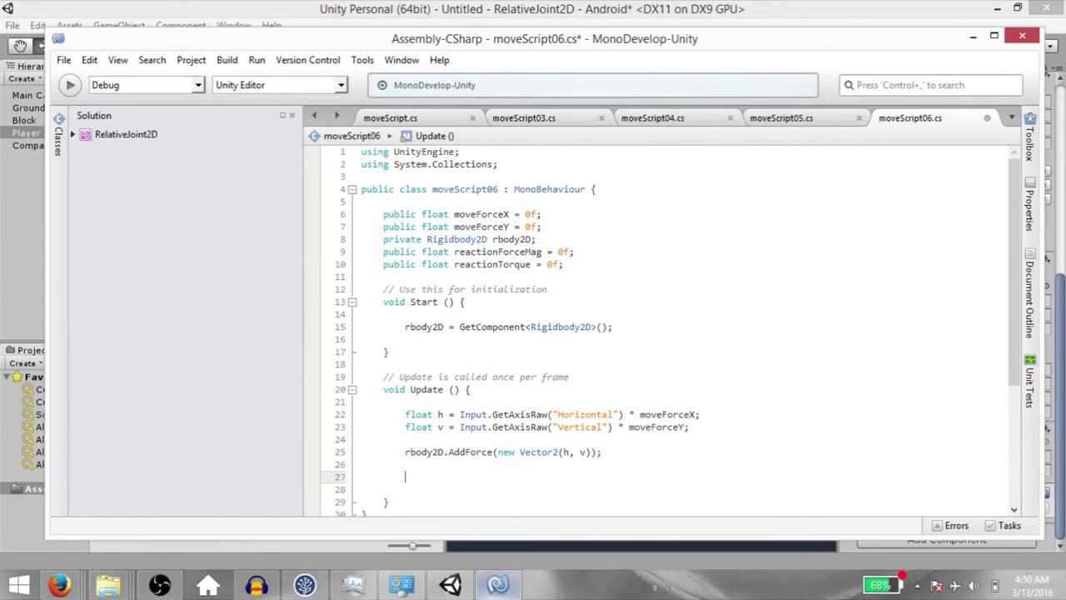
type("reactfo")
type("= GetComponent<Relatio")
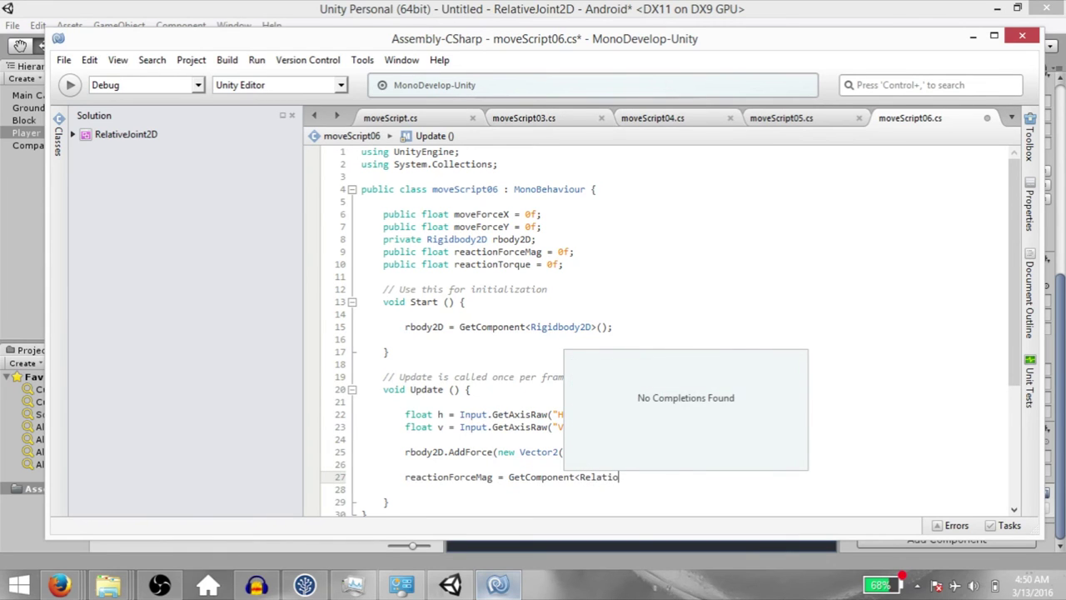
type("nJoint2D>().reactionForce.magnitude;")
Below that line, assign GetComponent<RelativeJoint2D>().reactionTorque to reactionTorque, save the script and switch back to Unity
key("Return")
type("reac")
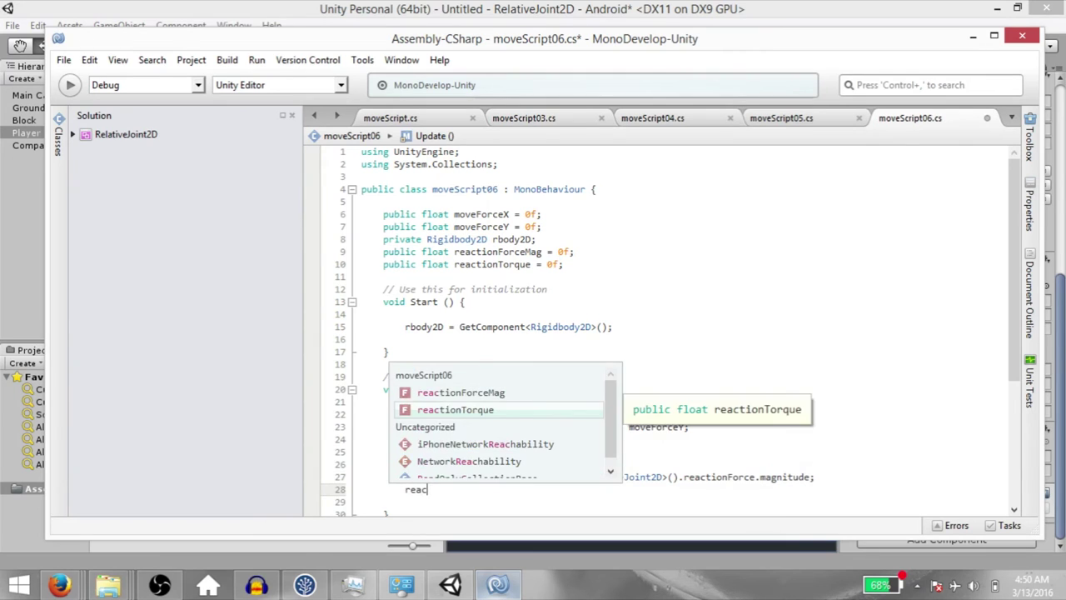
type("tionTorque = GetComponent<Relat")
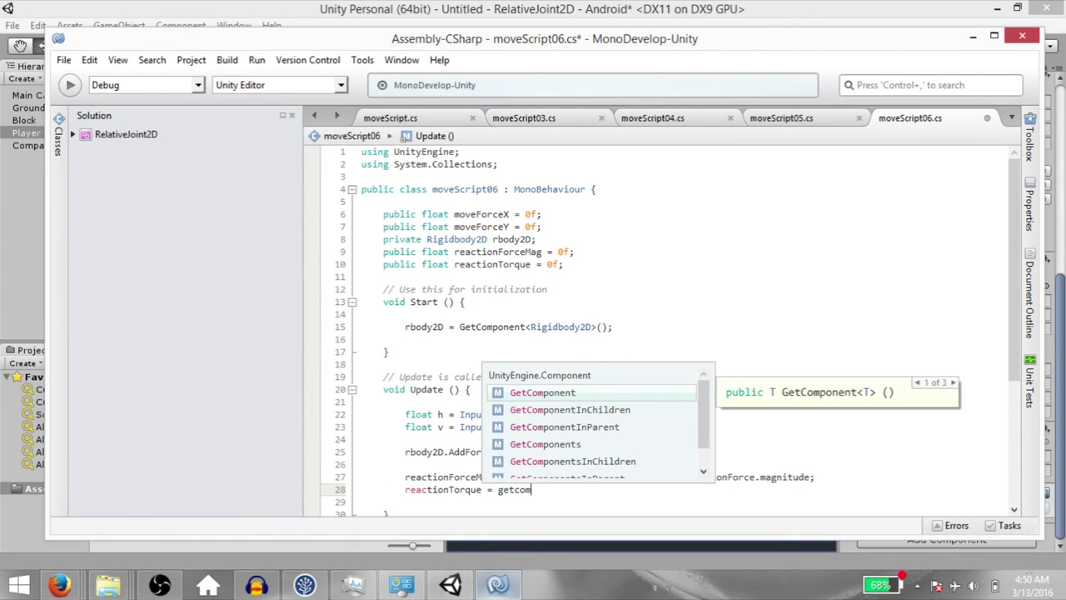
type("iveJoint2D>().reactionTorque;")
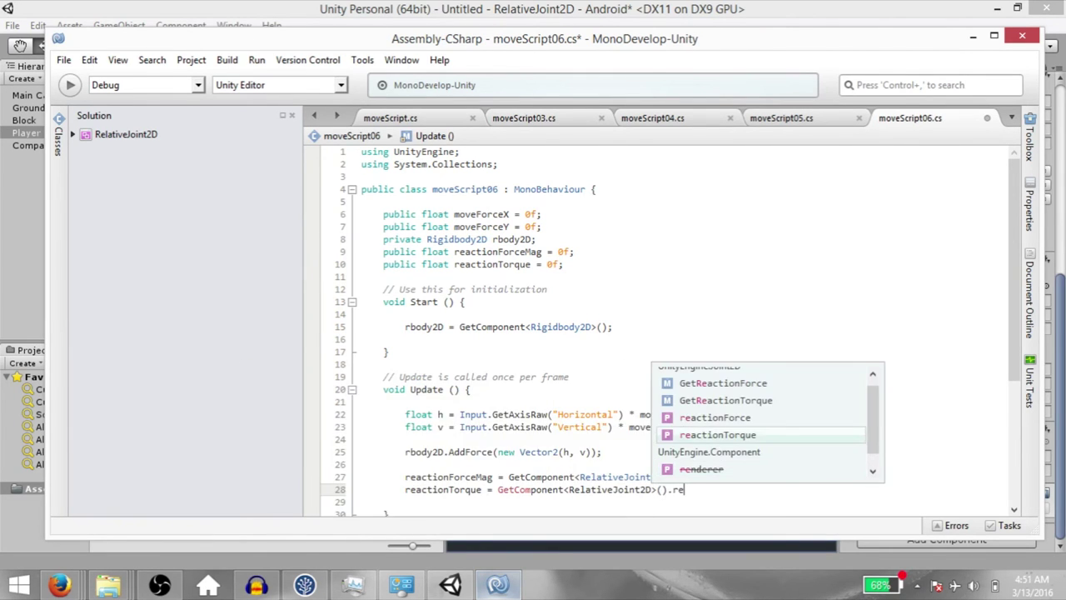
key("ctrl+s")
key("alt+Tab")
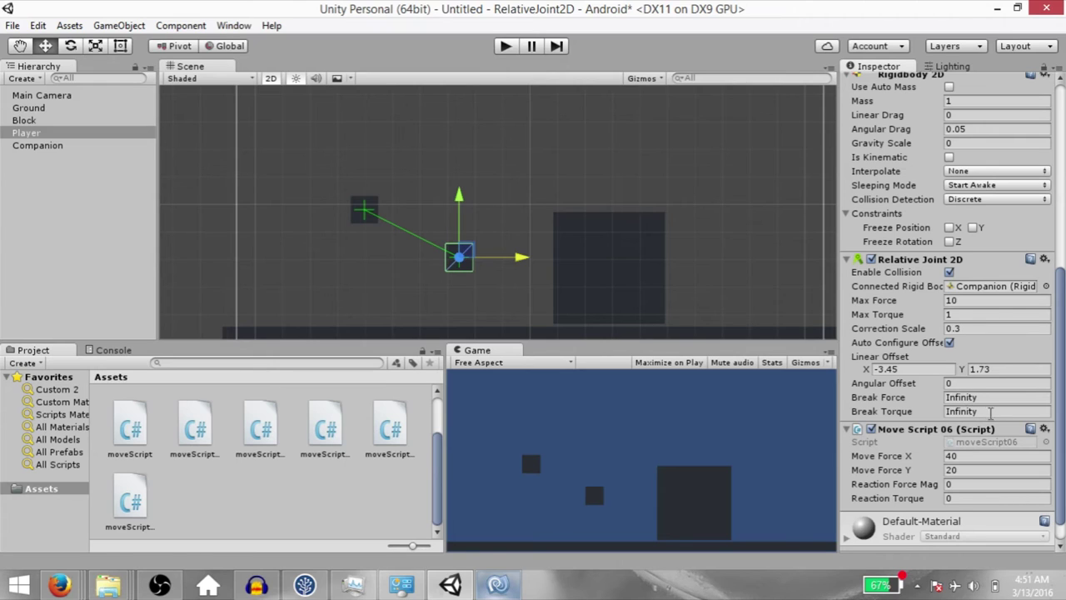
Set the Relative Joint 2D's Max Force to 100 and Break Force to 50, and test the joint in play mode
left_click(991, 300)
left_click(988, 398)
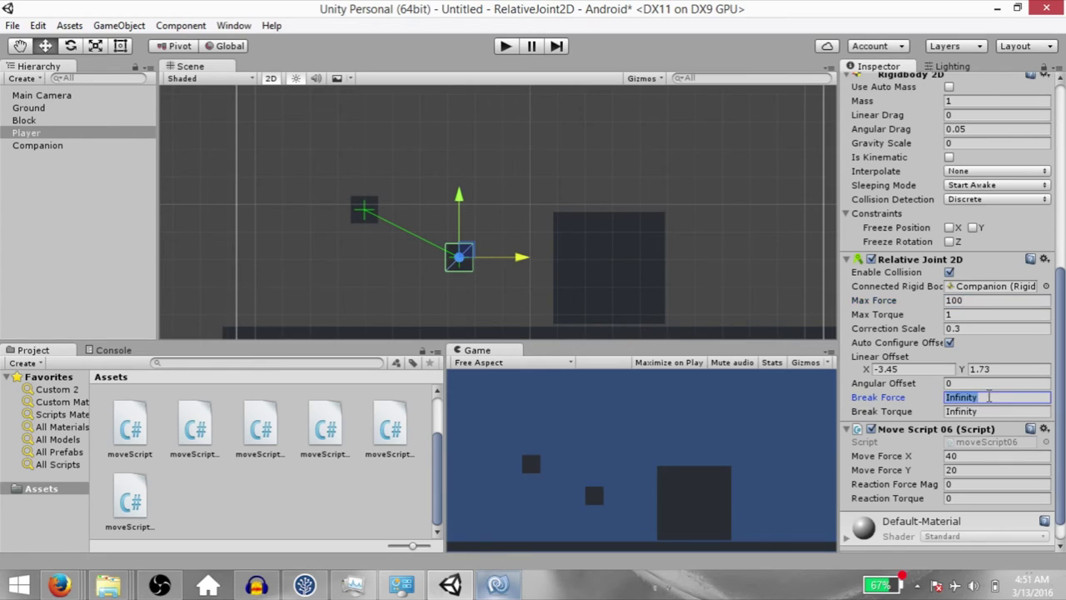
type("50")
left_click(505, 46)
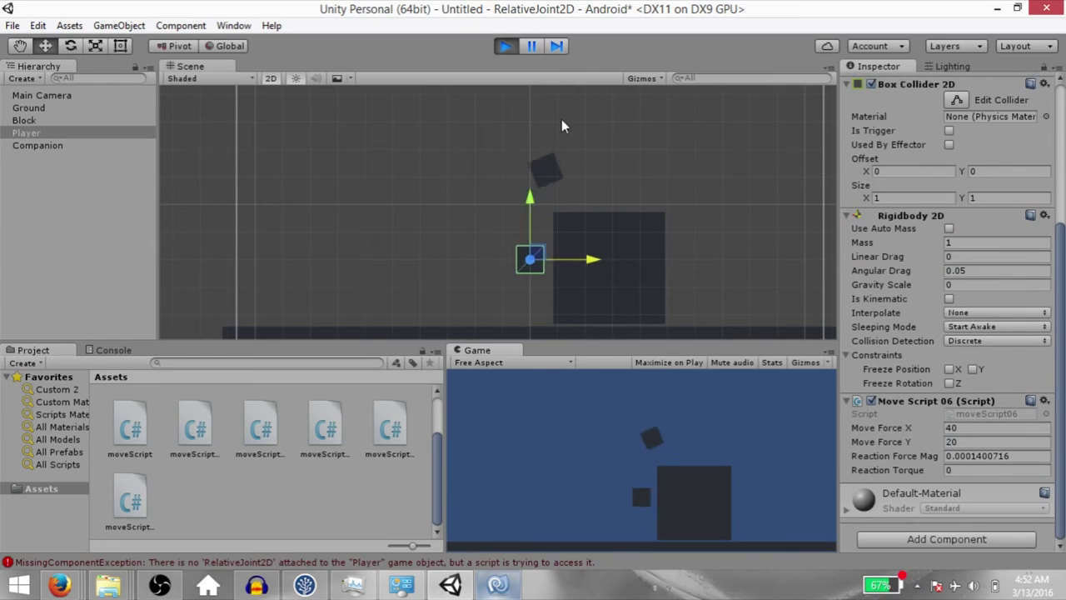
left_click(506, 46)
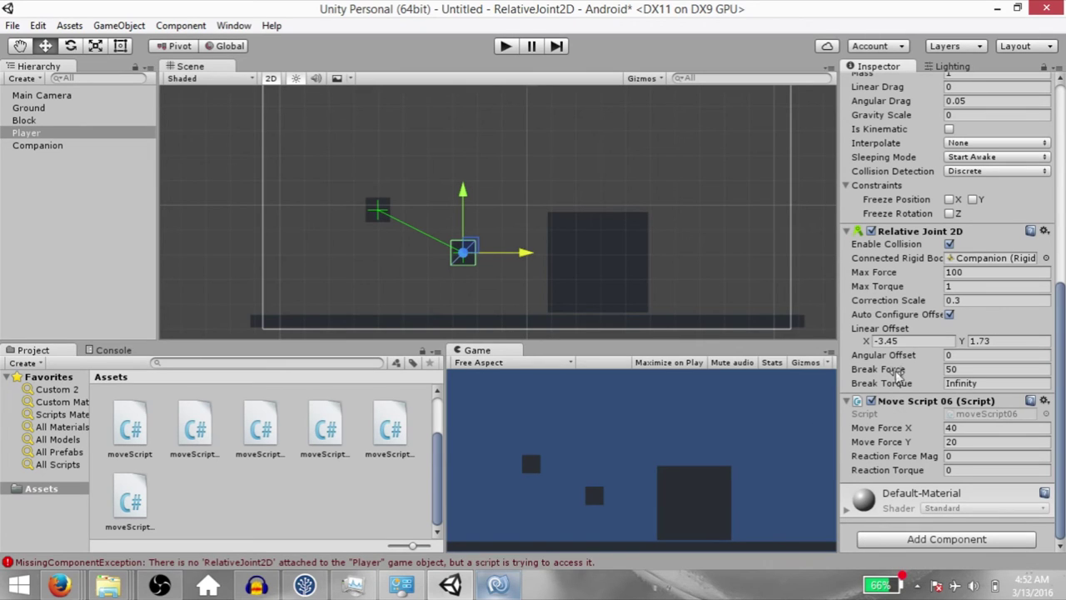
Set the joint's Break Force to 101 and test it in play mode
left_click(996, 369)
type("101")
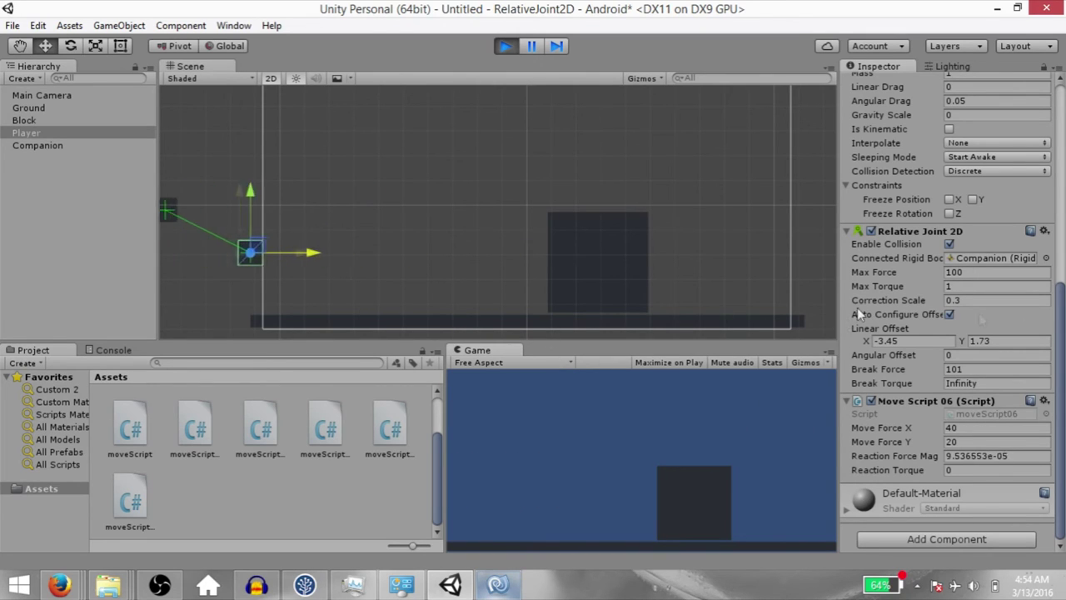
key("ctrl+p")
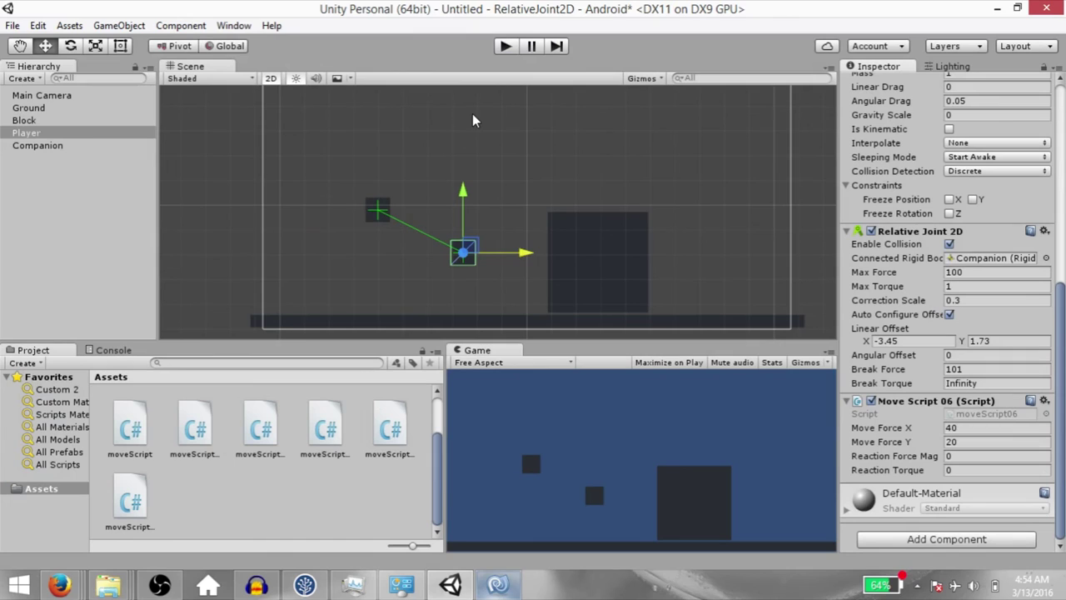
Reset the joint's Break Force to Infinity, run the scene to examine Player's reaction force and torque, and stop it
left_click(997, 368)
type("Inf")
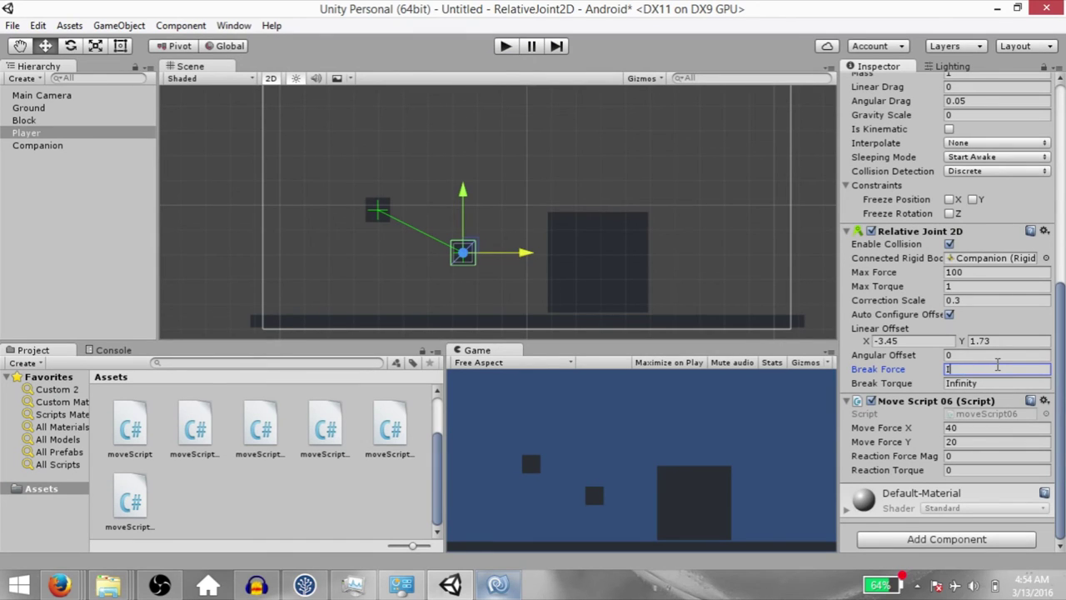
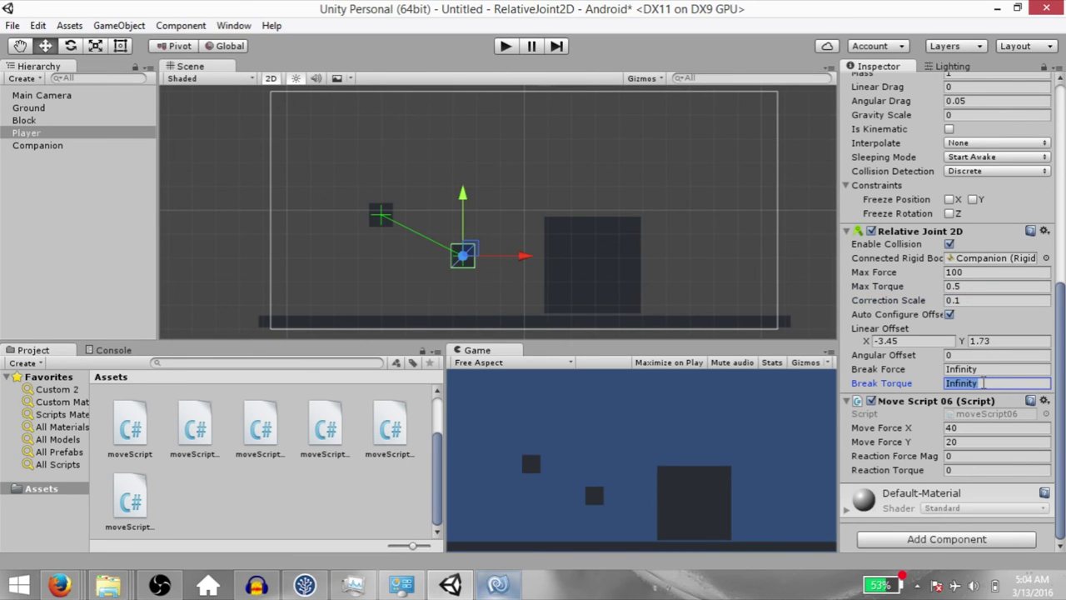
left_click(504, 46)
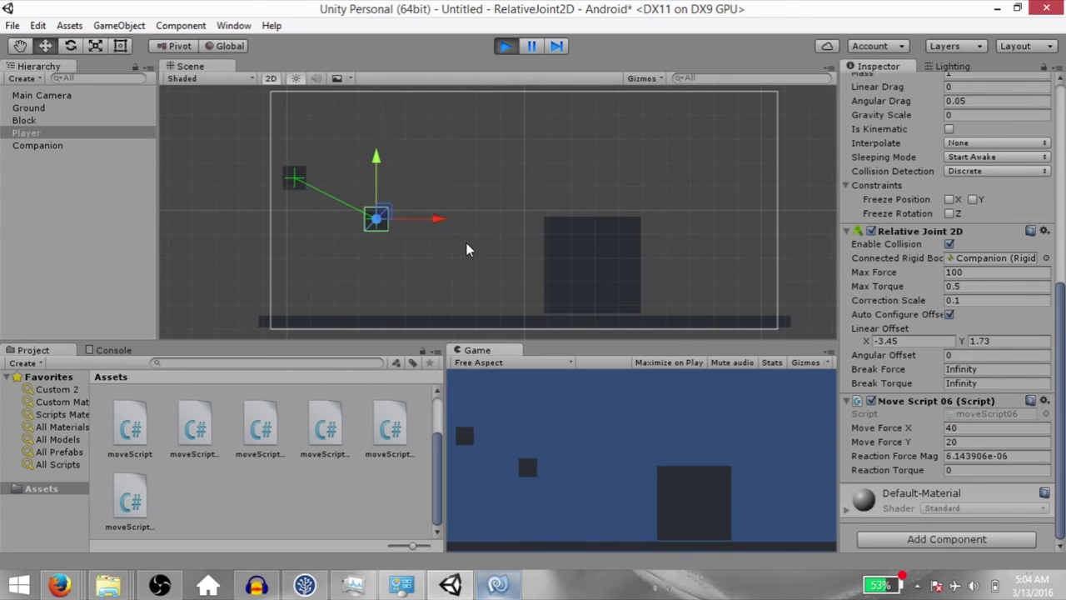
left_click_drag(408, 234, 397, 239)
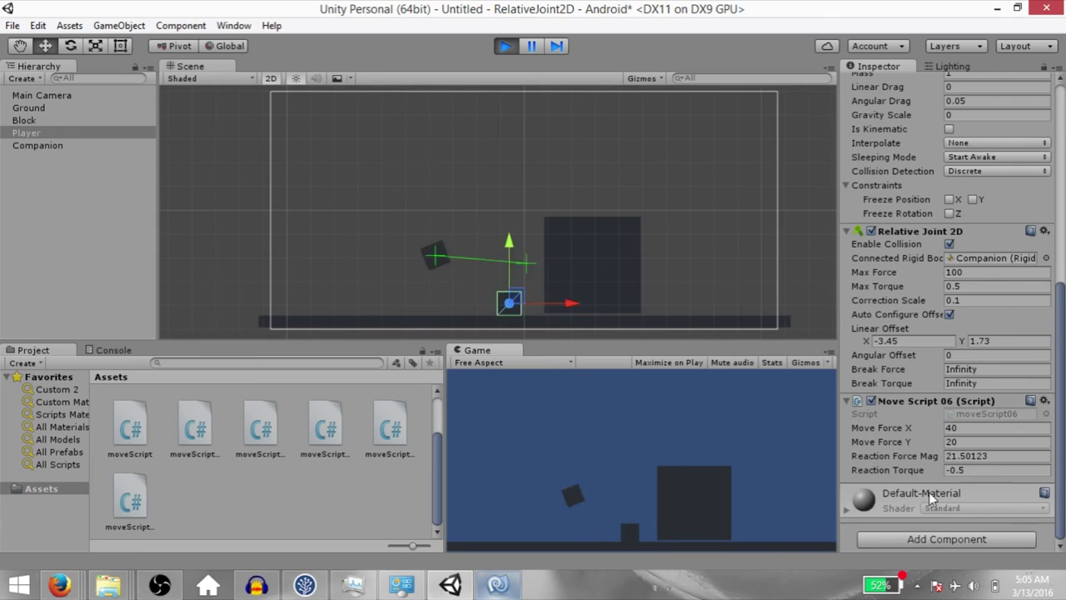
key("ctrl+p")
Set the joint's Break Torque to 0.3 and start a play mode test
left_click(985, 382)
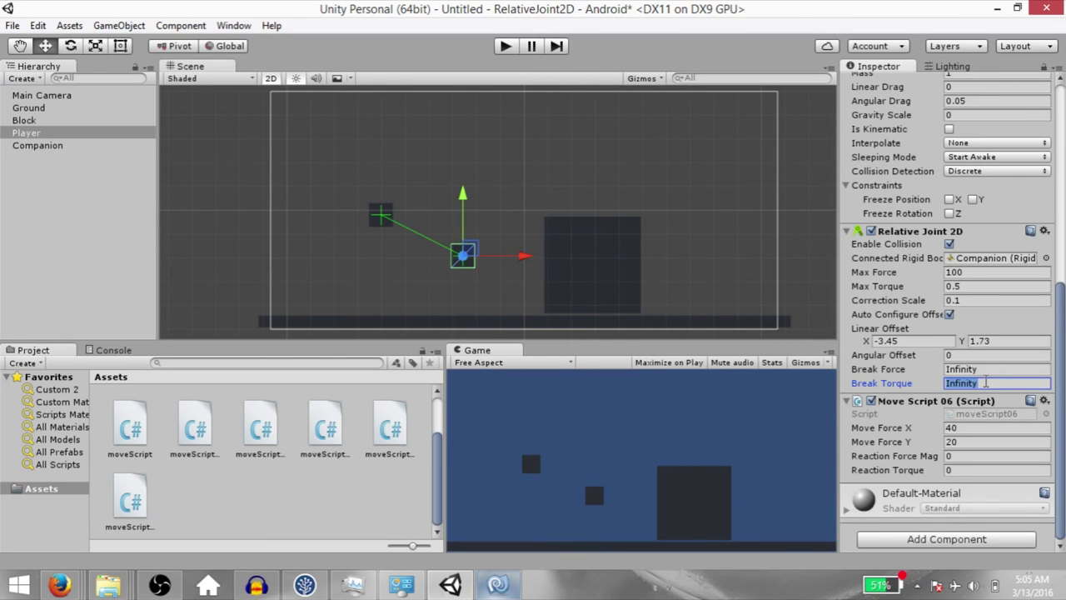
type("0.3")
left_click(501, 49)
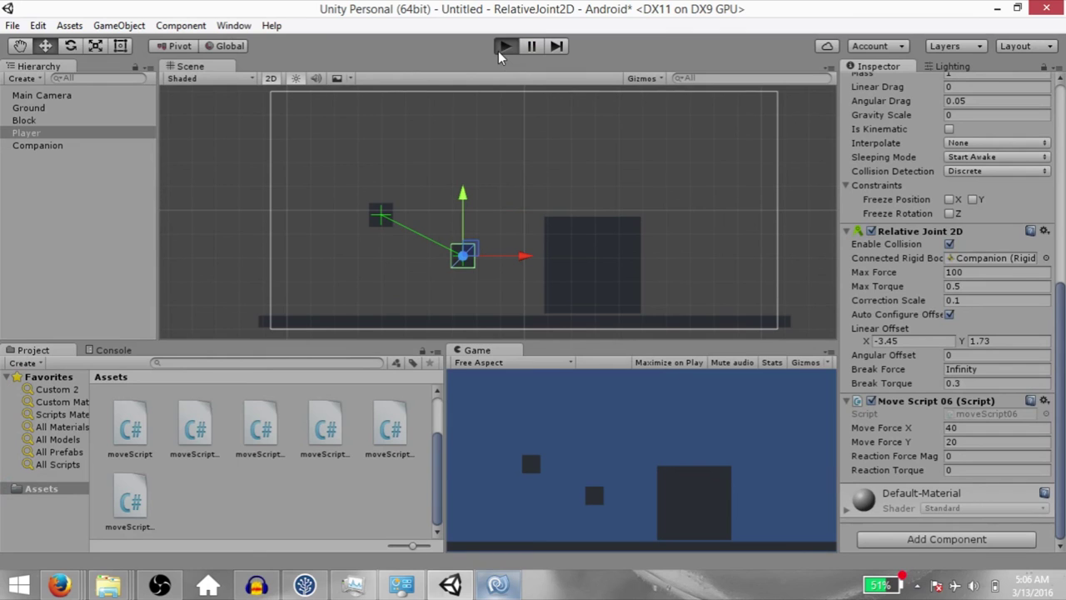